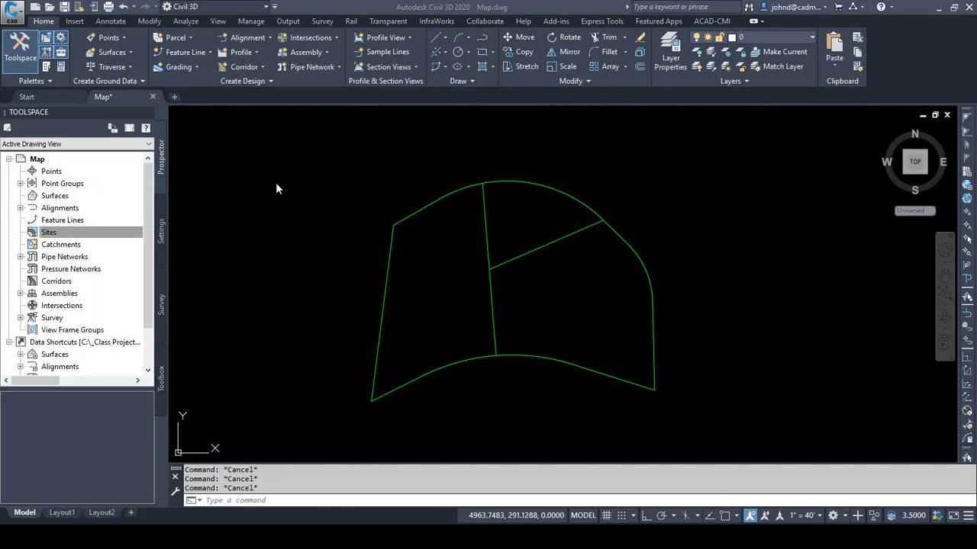
Create a new site in the Map drawing and name it "Residentail Site"
left_click_drag(50, 236, 50, 238)
right_click(49, 237)
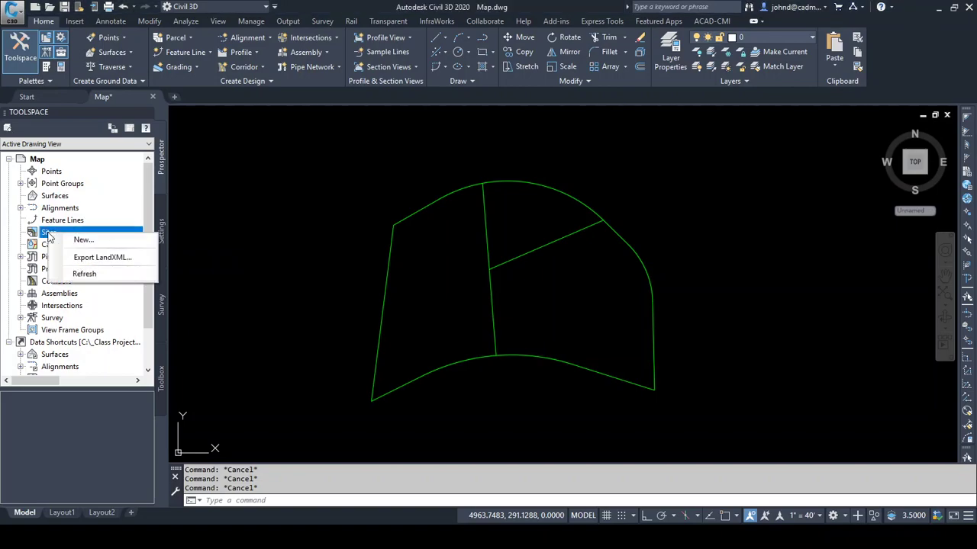
left_click(82, 240)
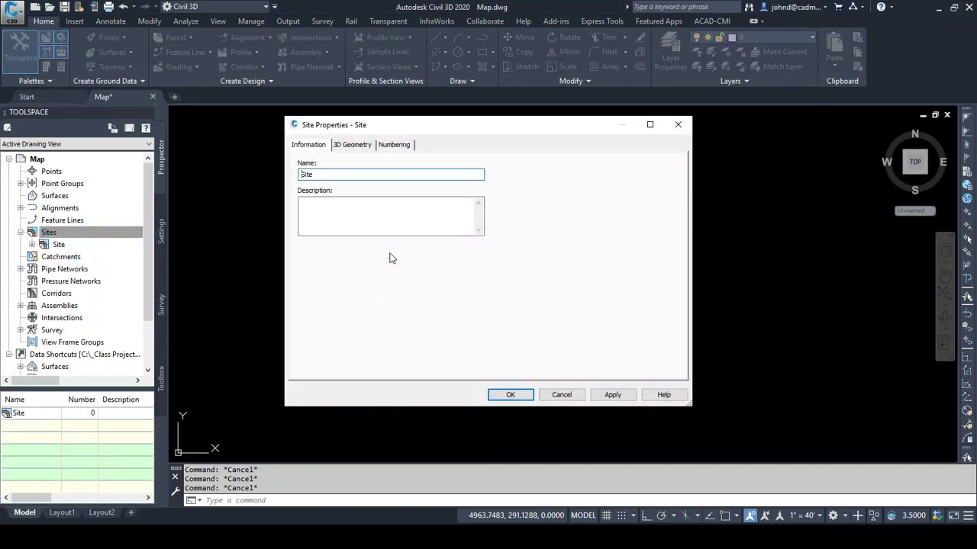
type("Residen")
type("tial")
left_click(510, 395)
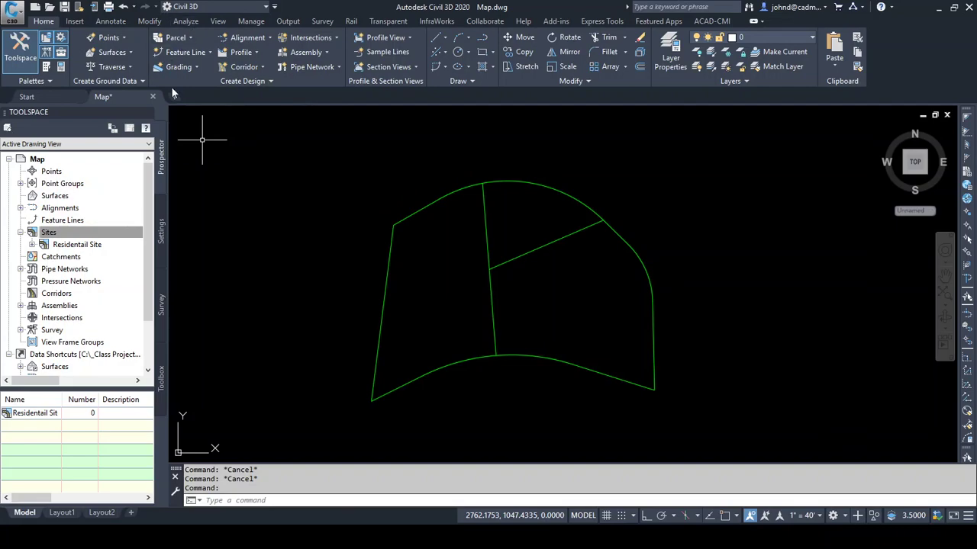
Start Create Parcel from Objects and select the outer boundary together with both interior dividing lines
left_click(190, 37)
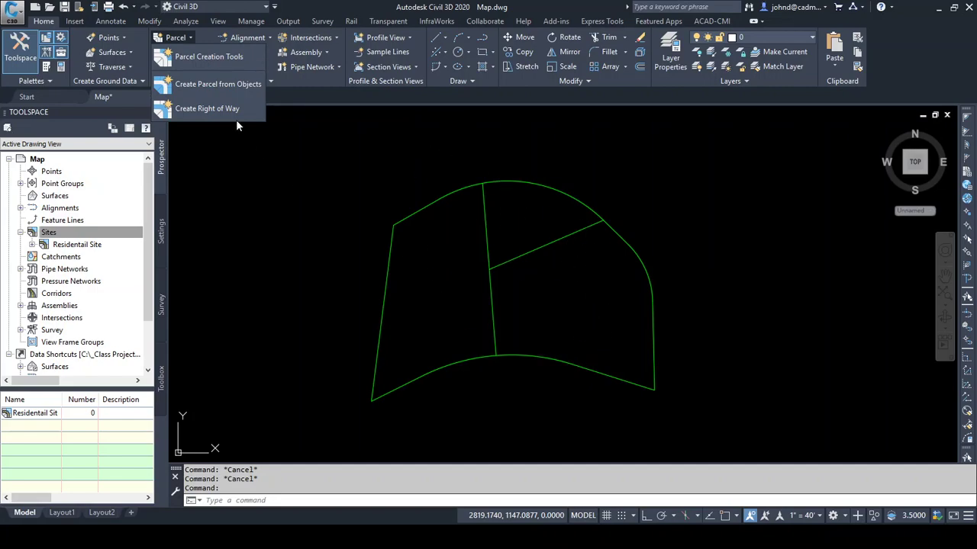
left_click(211, 85)
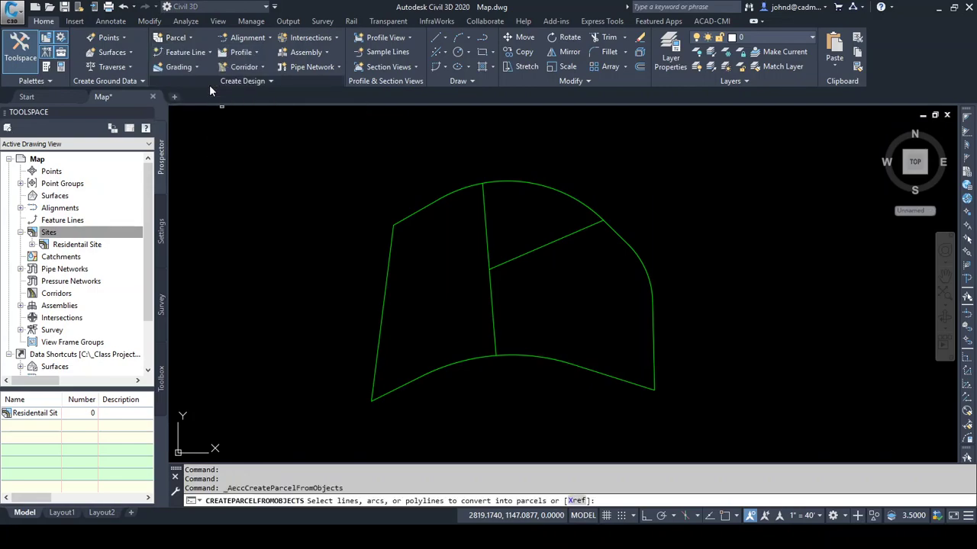
left_click(310, 158)
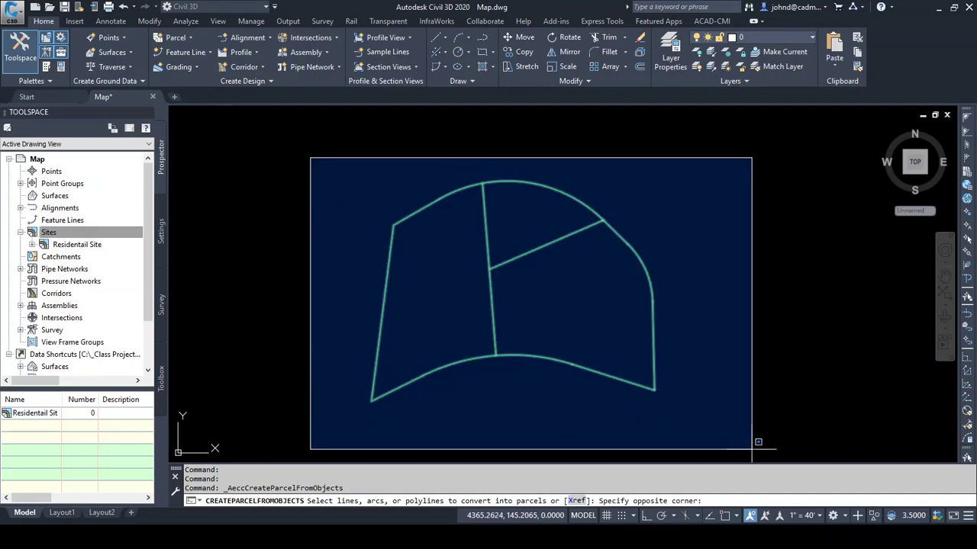
left_click(748, 431)
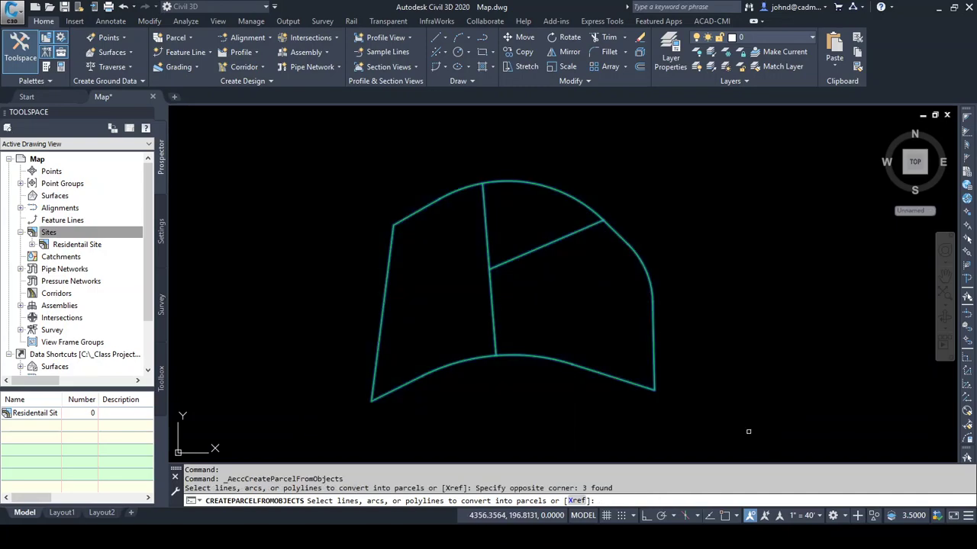
key("Return")
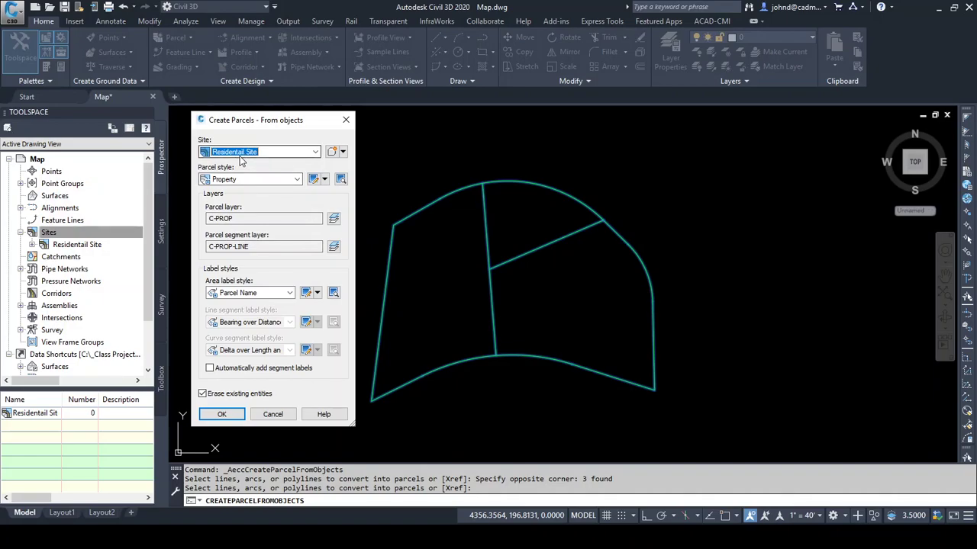
Keep Residentail Site as the parcels' site and set the area label style to Name Square Foot & Acres
left_click(315, 152)
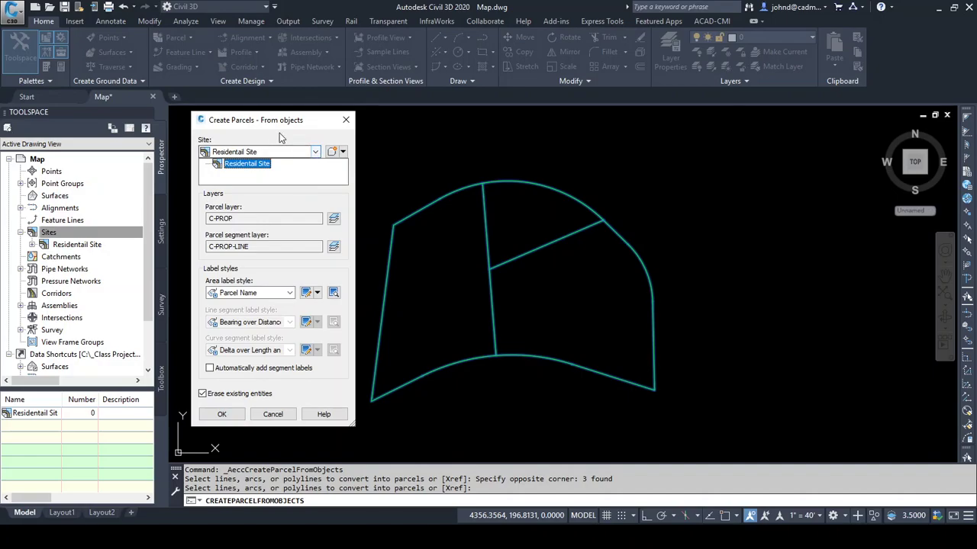
left_click(280, 137)
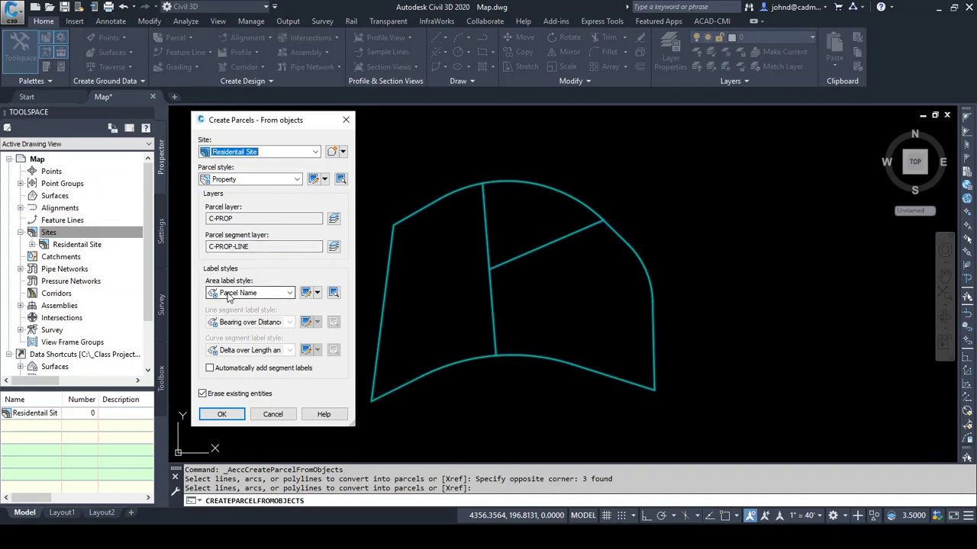
left_click(288, 294)
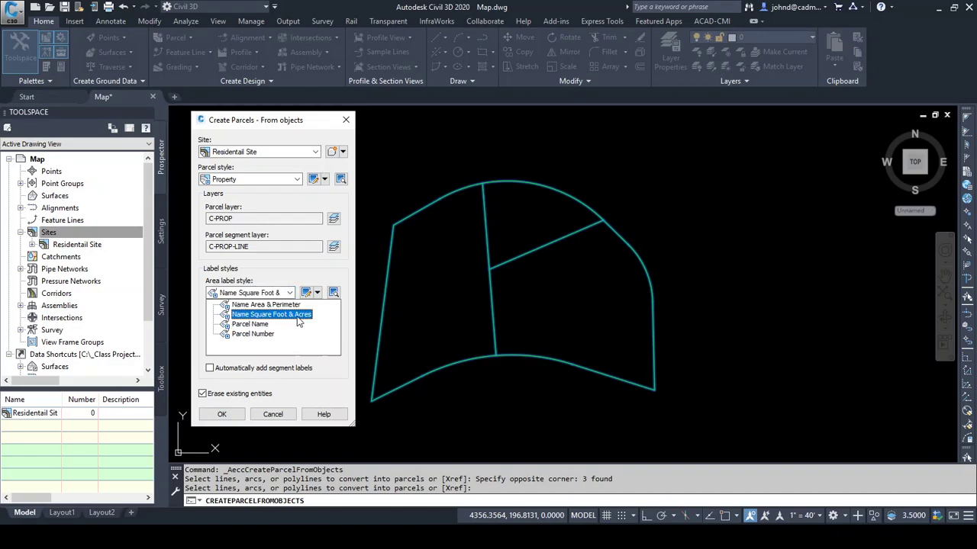
left_click(301, 315)
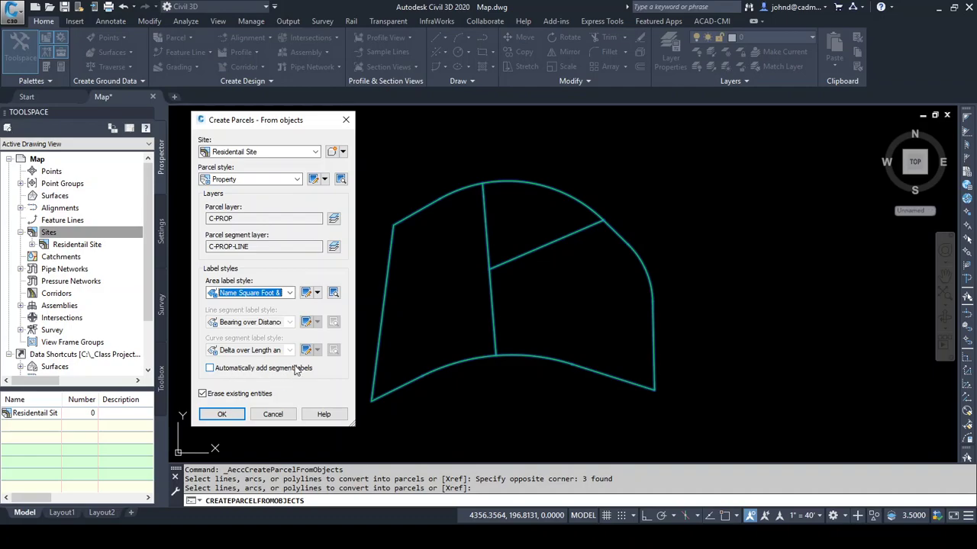
Enable automatic segment labels and set the line segment label style to _CMI Bearing over Distance
left_click(210, 369)
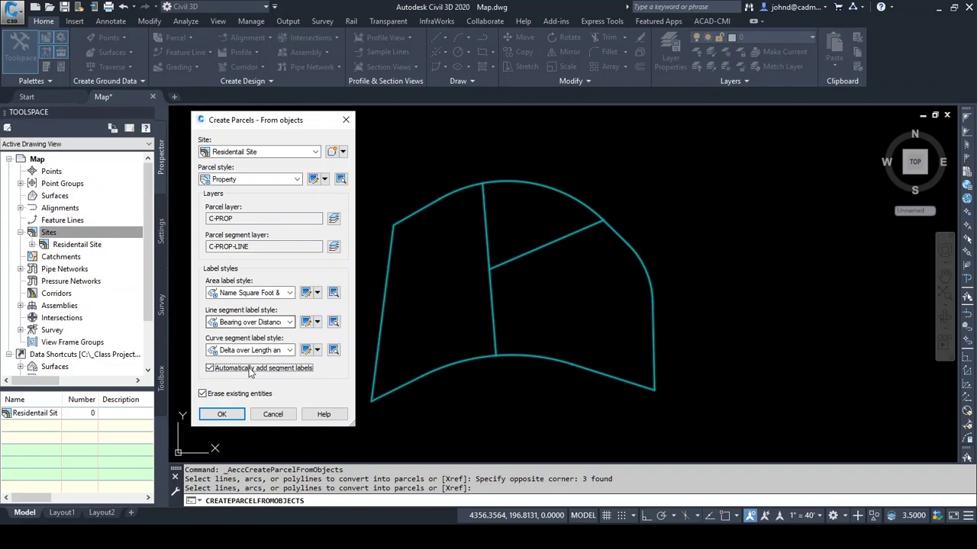
left_click(290, 322)
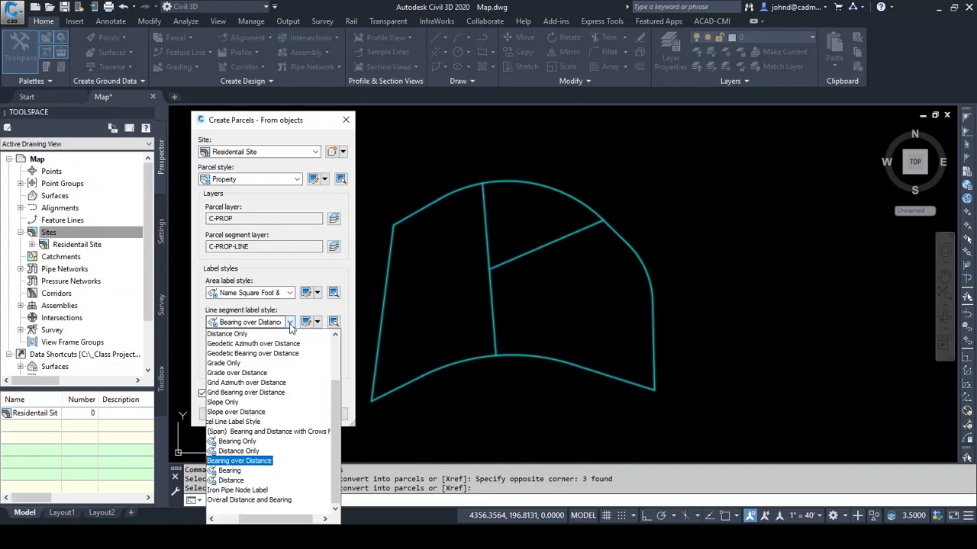
scroll(335, 359, "up", 2)
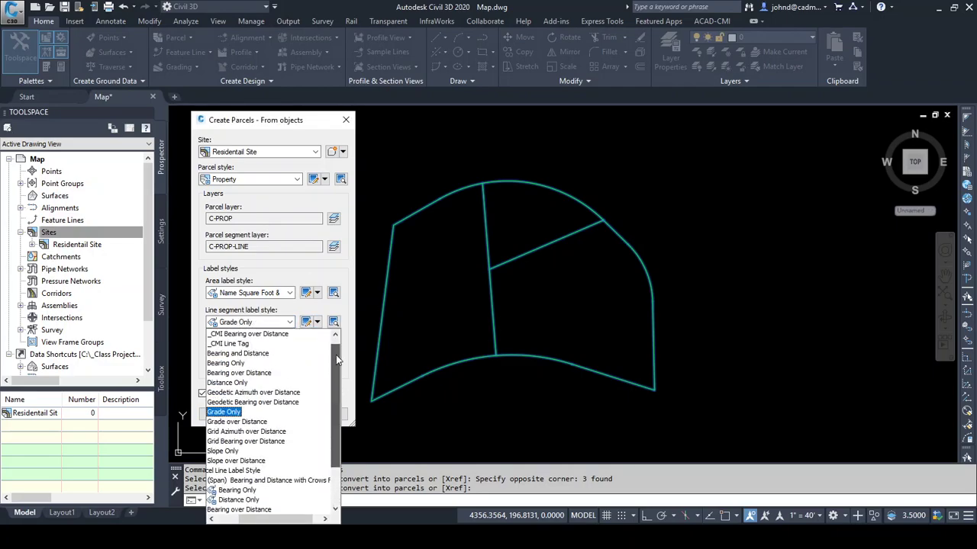
scroll(335, 355, "up", 1)
left_click(265, 346)
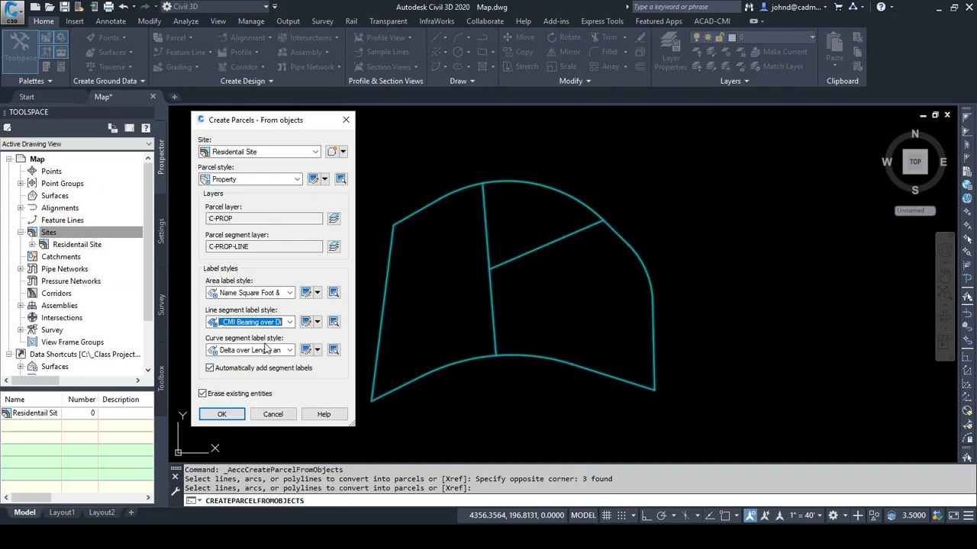
Set the curve segment label style to _CMI Distance-Radius and Delta and create the parcels
left_click(289, 350)
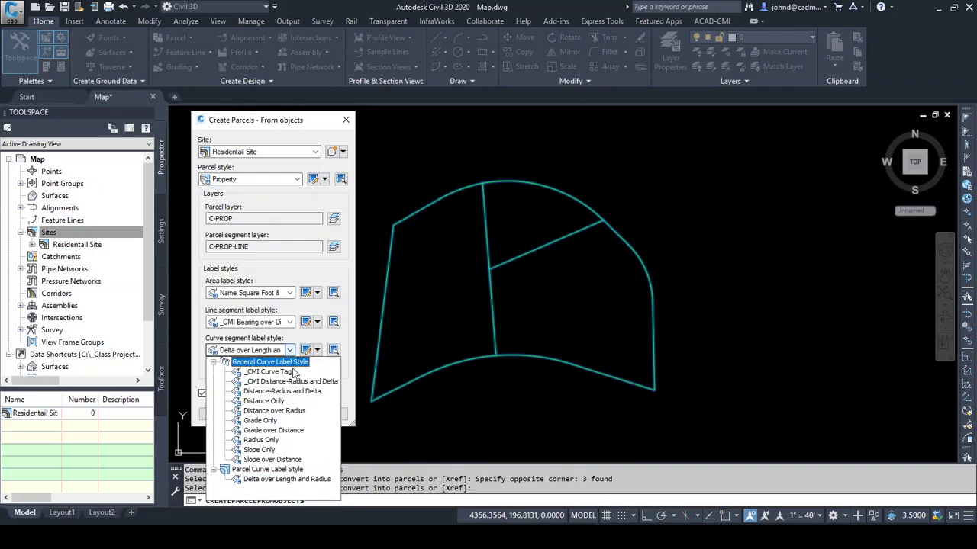
left_click(286, 382)
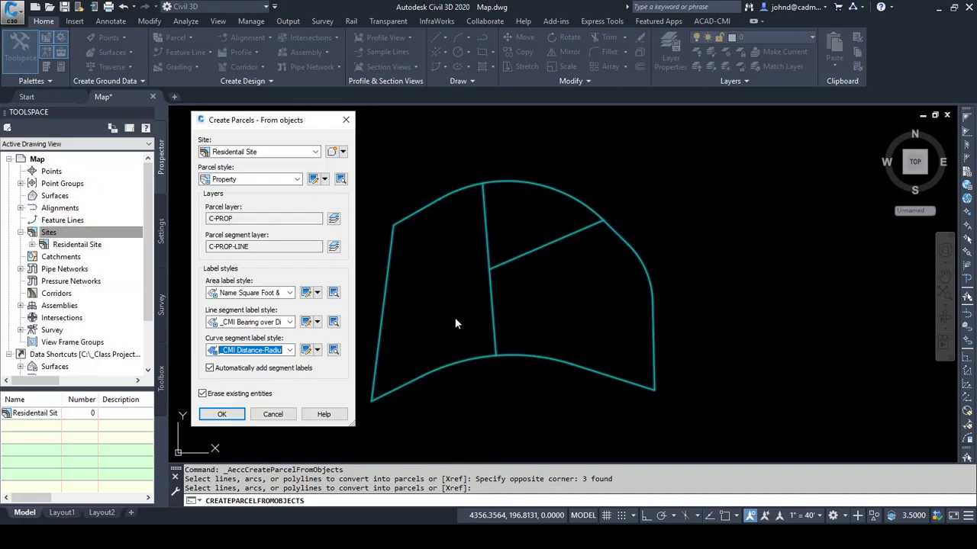
left_click(222, 415)
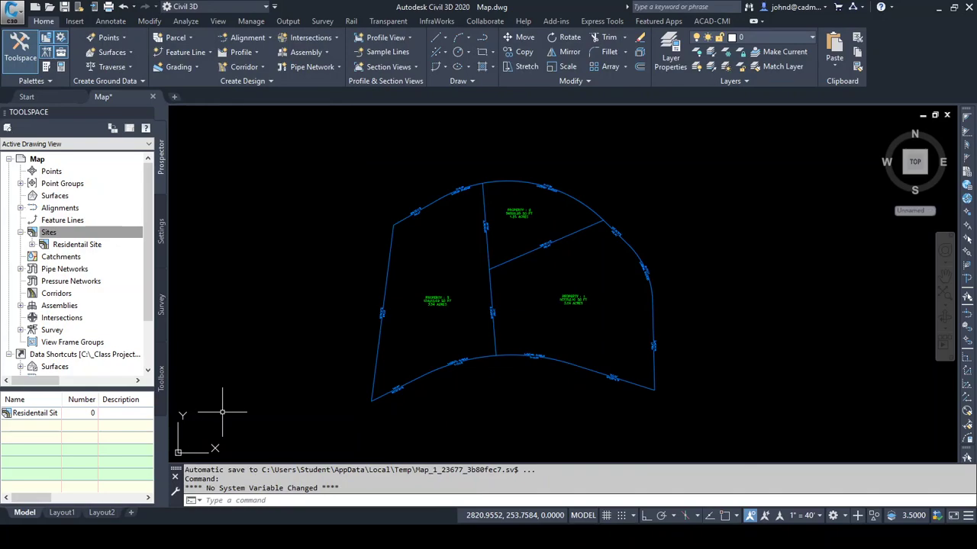
Examine the area labels inside the new parcels and the line and curve labels along their boundaries
scroll(508, 247, "up", 2)
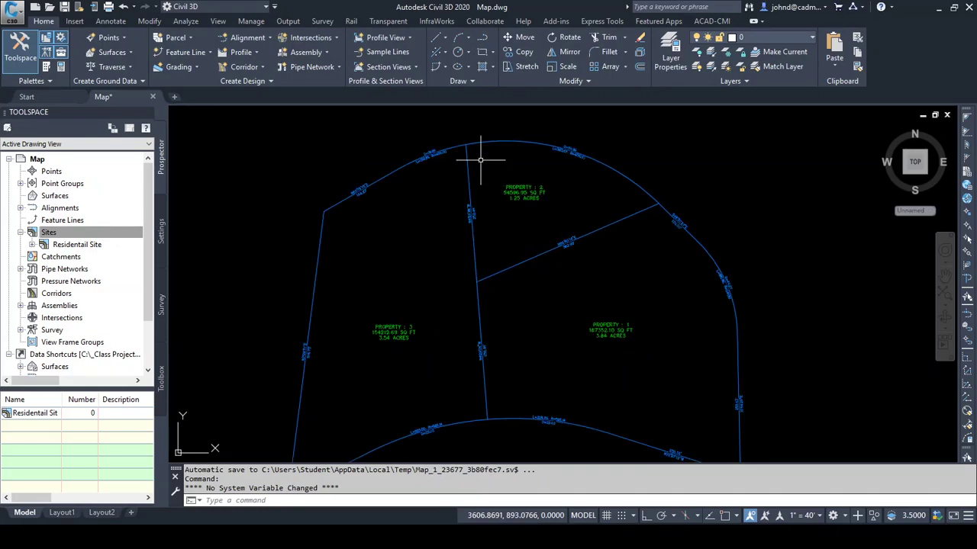
scroll(309, 347, "up", 2)
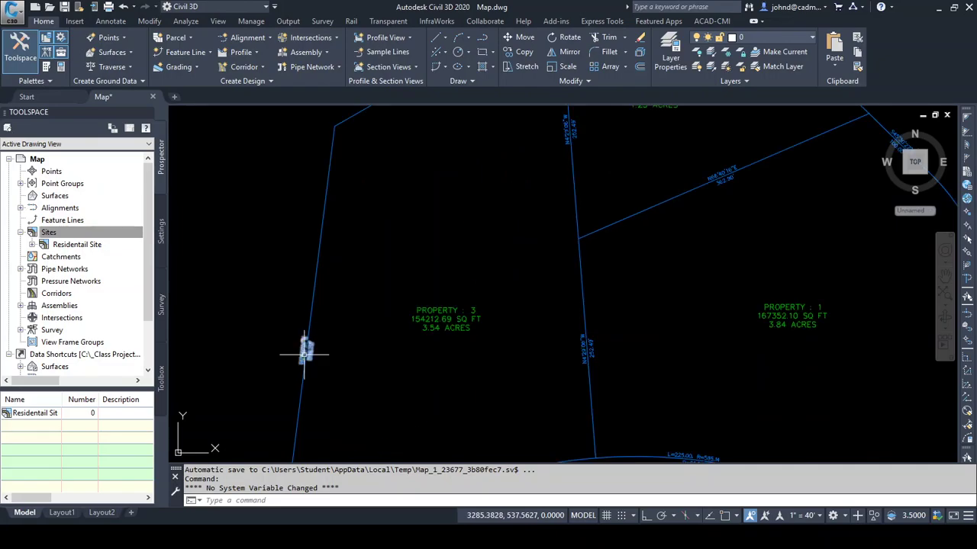
scroll(527, 416, "up", 2)
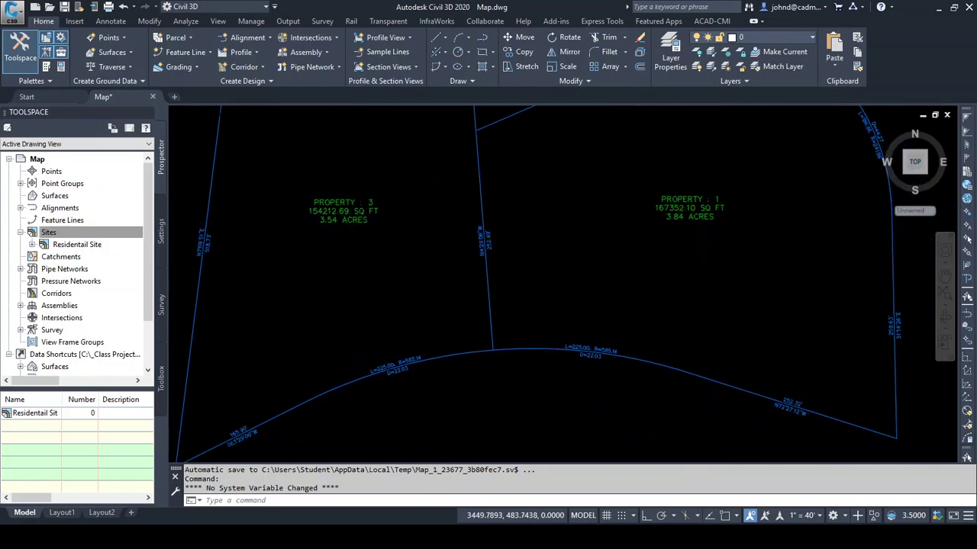
middle_click_drag(593, 437, 604, 384)
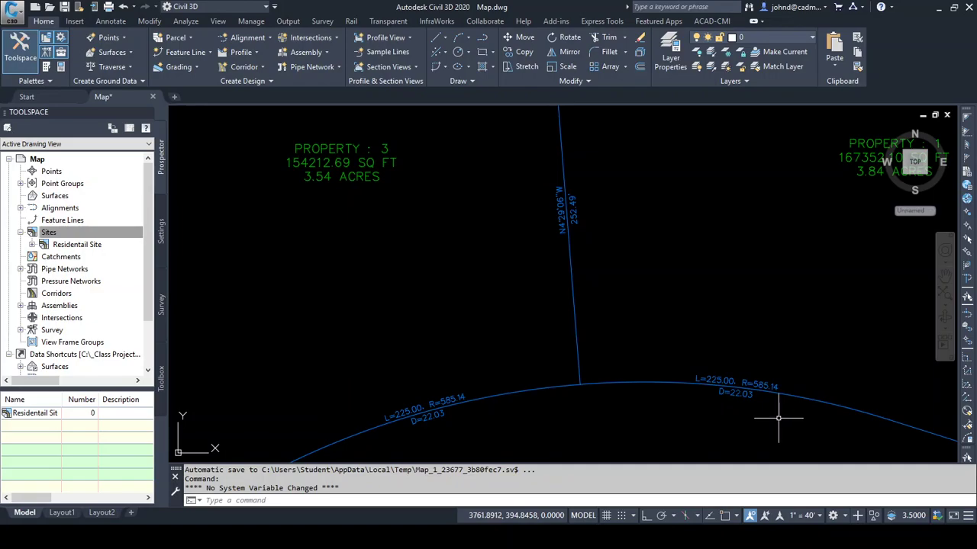
scroll(776, 368, "down", 3)
middle_click_drag(722, 251, 616, 325)
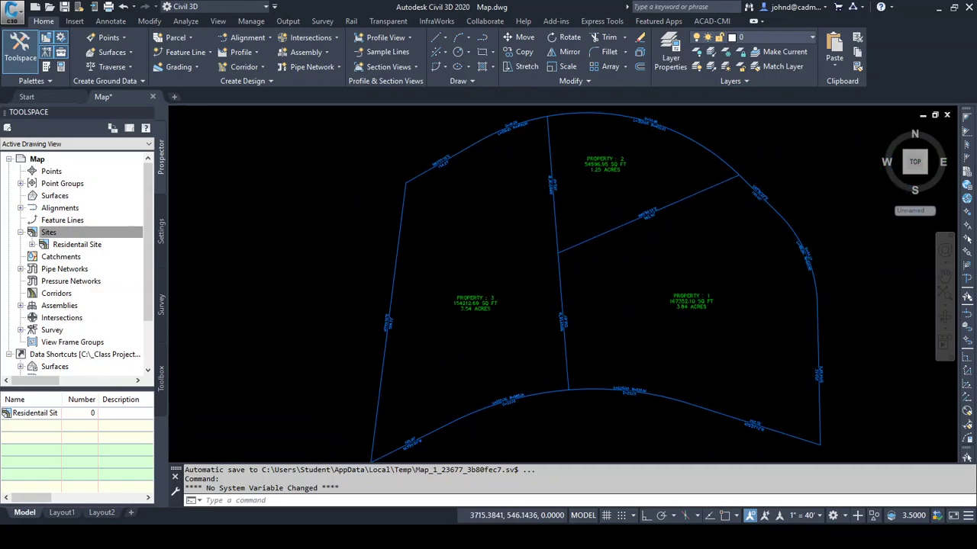
middle_click_drag(643, 281, 558, 287)
scroll(557, 286, "down", 2)
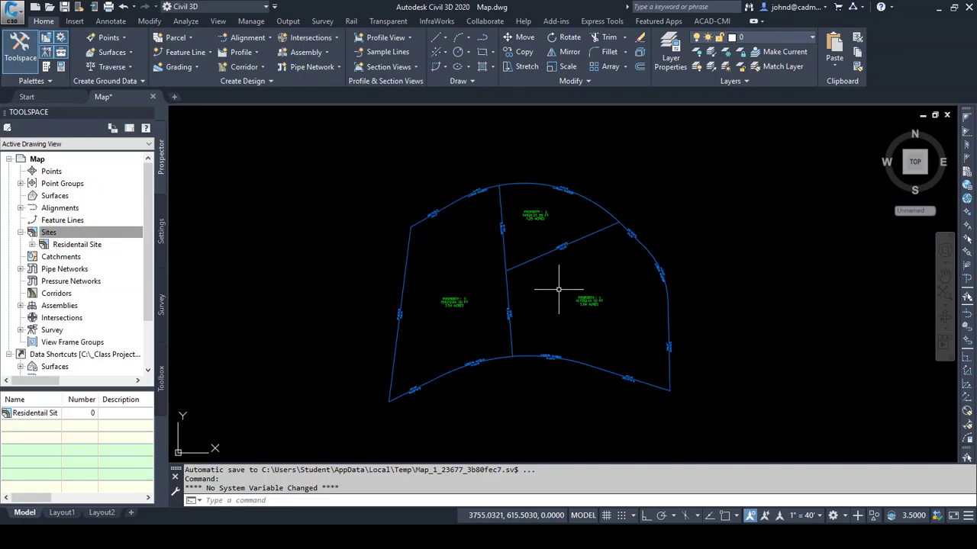
Stretch the outer end of the diagonal dividing line off the boundary to a length of about 220 ft, and check the area label
scroll(521, 269, "up", 2)
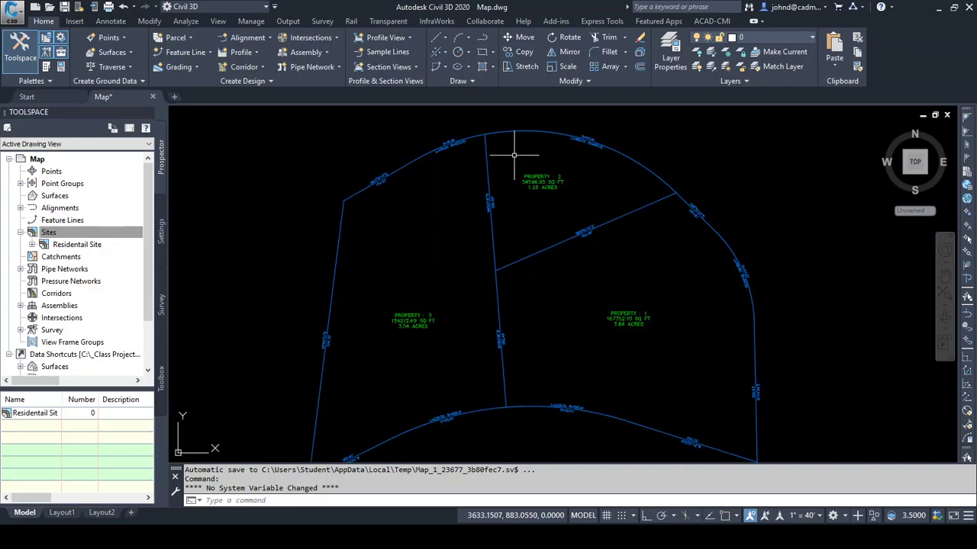
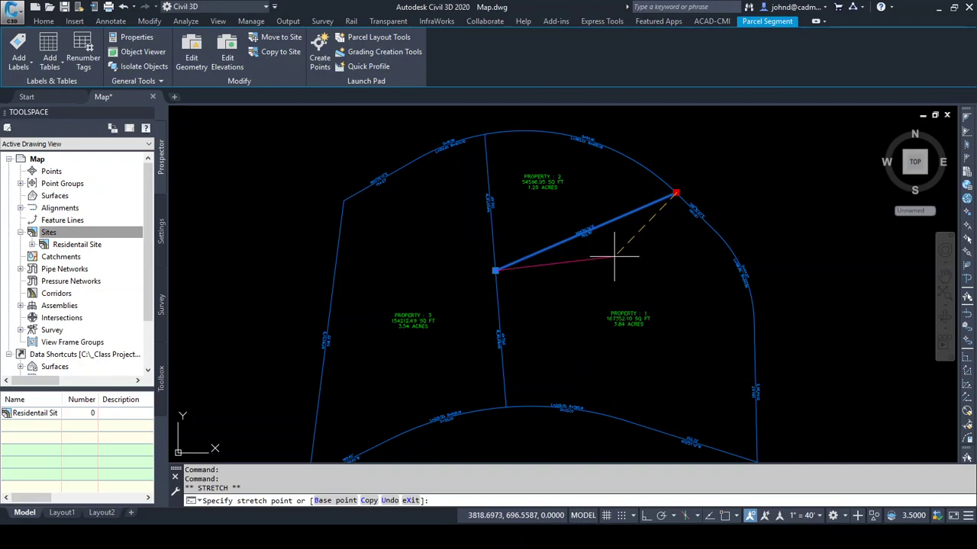
left_click(614, 257)
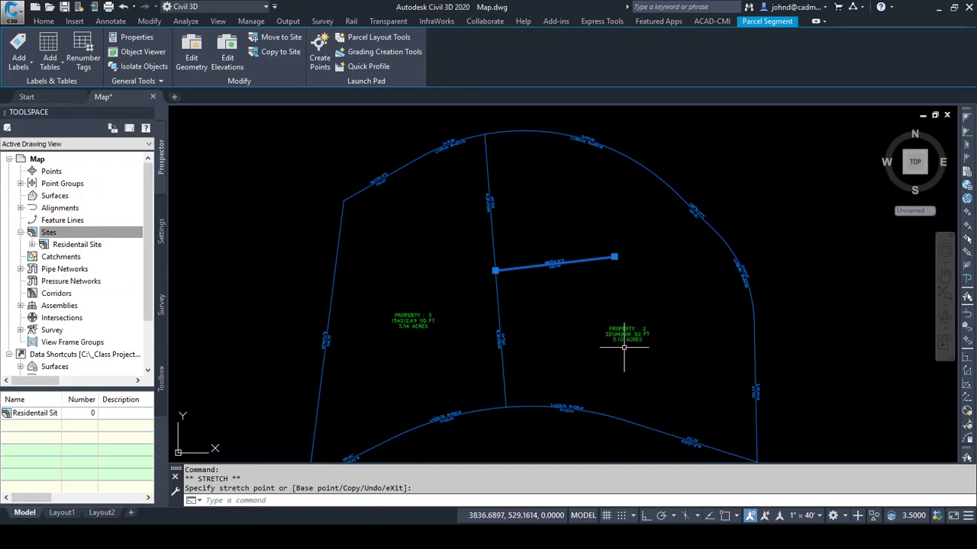
scroll(624, 348, "up", 4)
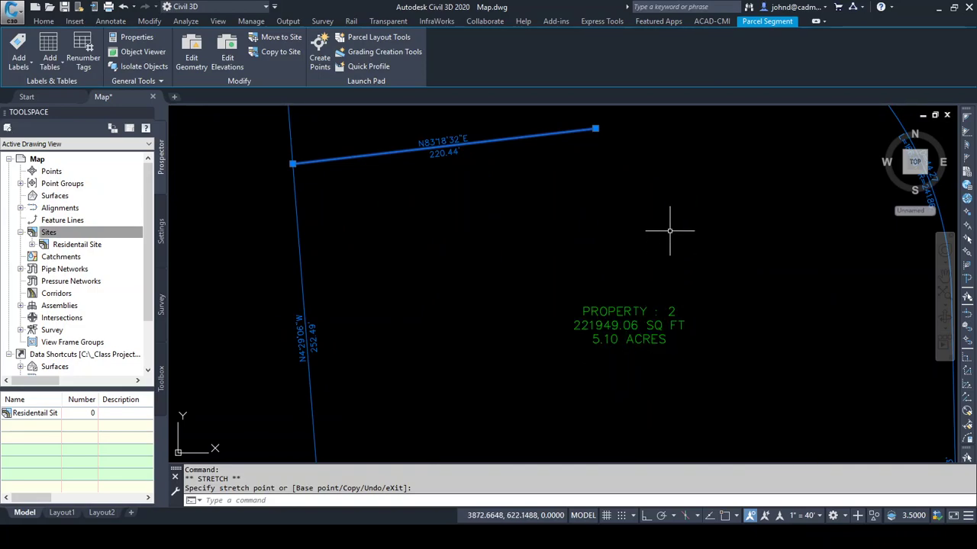
scroll(670, 231, "down", 4)
middle_click_drag(683, 201, 654, 252)
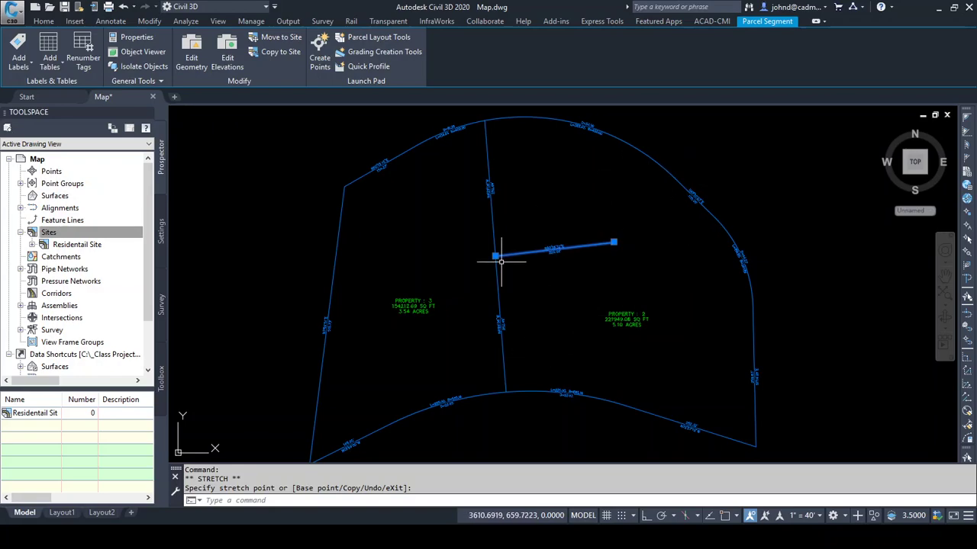
Stretch the dividing line's free end back to the boundary endpoint where curve and line meet, and check the area labels on both sides
left_click(613, 242)
right_click(603, 207, "shift")
key("e")
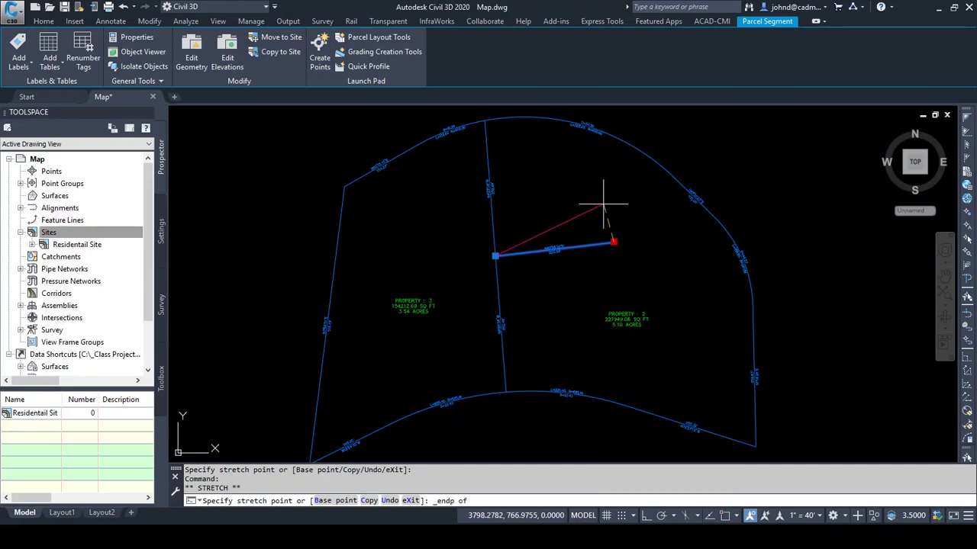
left_click(675, 179)
scroll(592, 320, "up", 4)
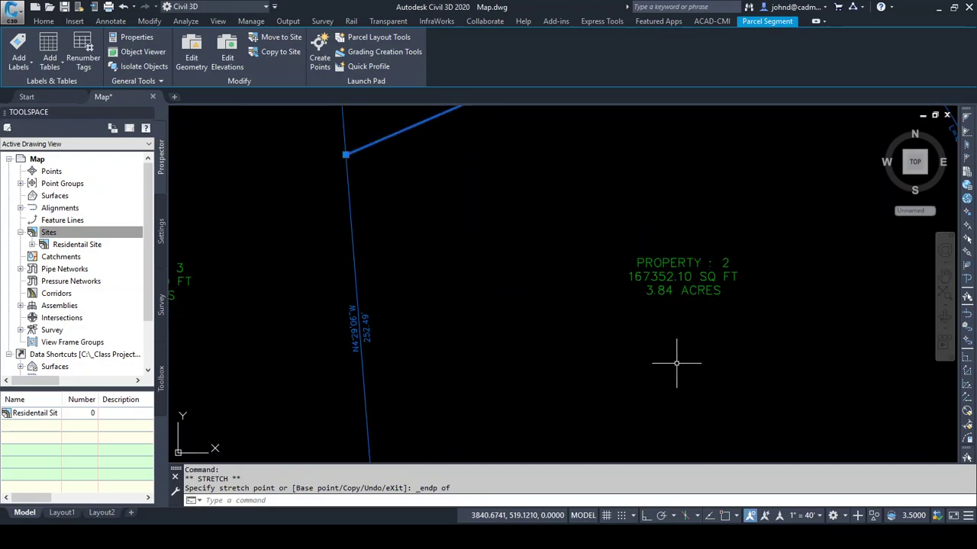
scroll(676, 363, "down", 2)
scroll(676, 363, "down", 2)
scroll(585, 194, "up", 4)
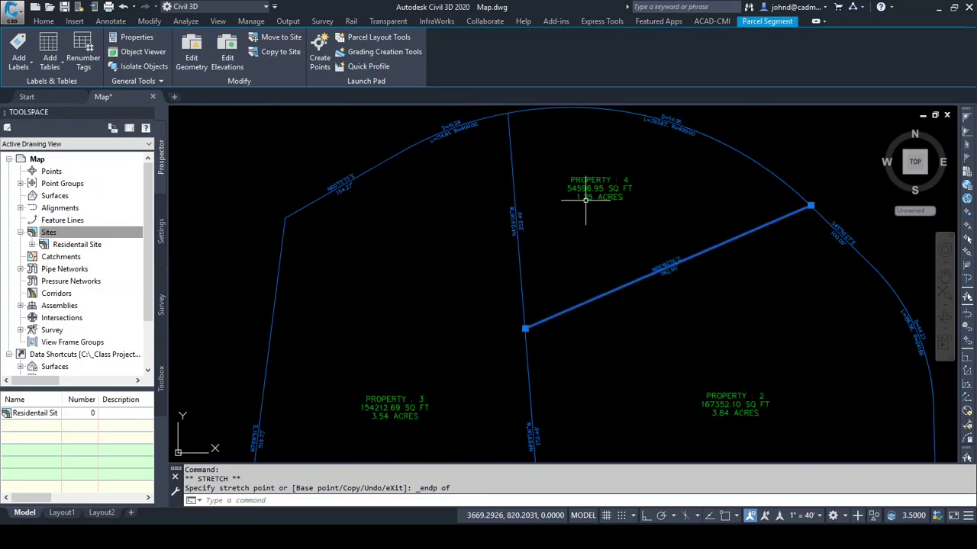
middle_click_drag(637, 212, 584, 290)
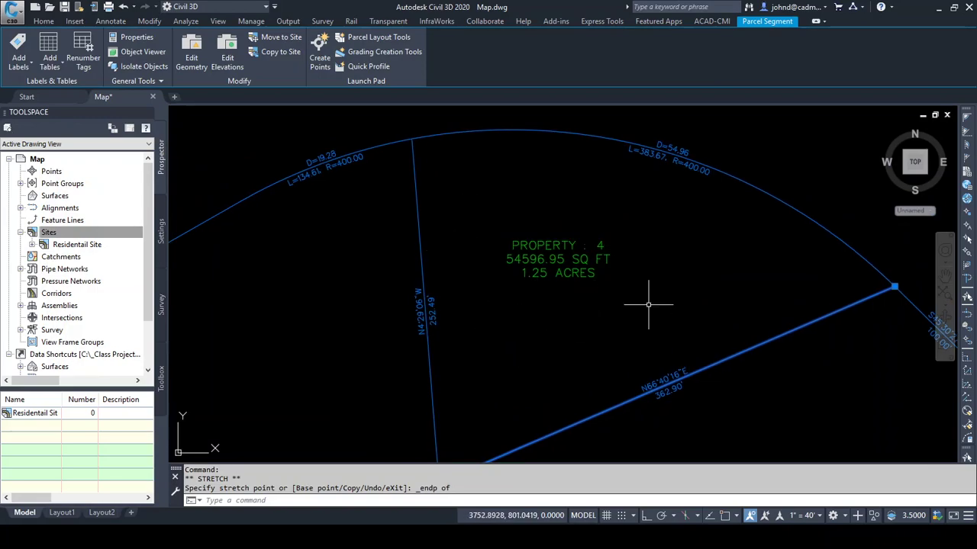
scroll(544, 302, "down", 4)
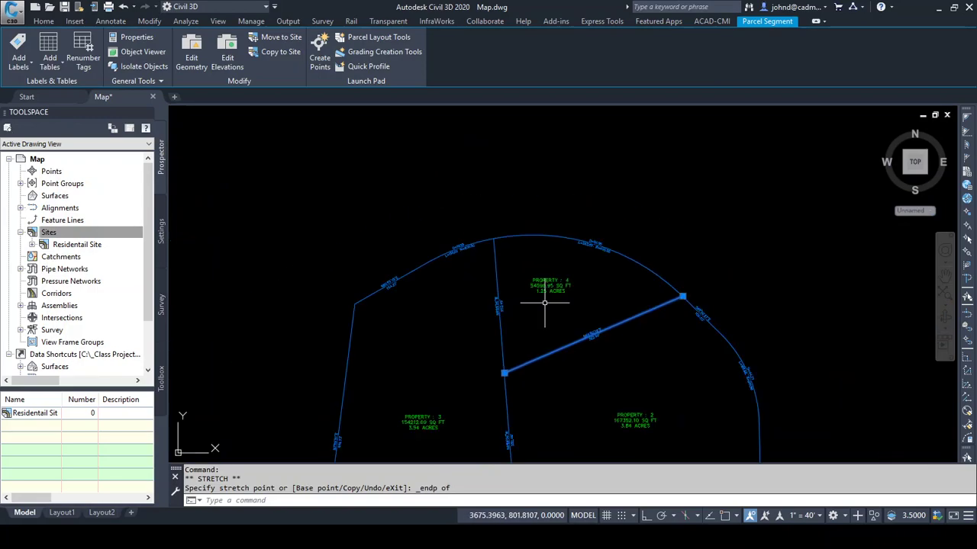
Examine the area labels of the three parcels and the bearing and distance label on the diagonal dividing line
scroll(545, 286, "up", 4)
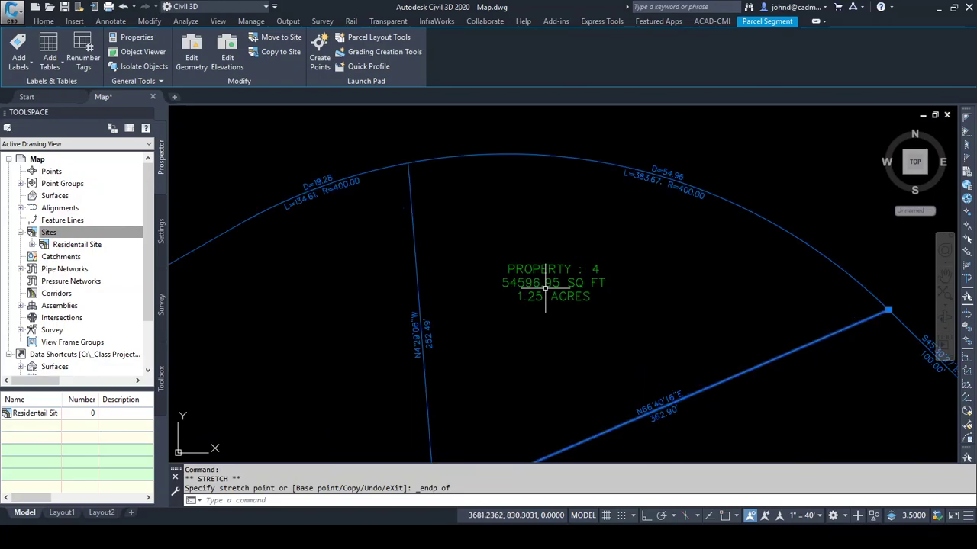
scroll(545, 286, "down", 4)
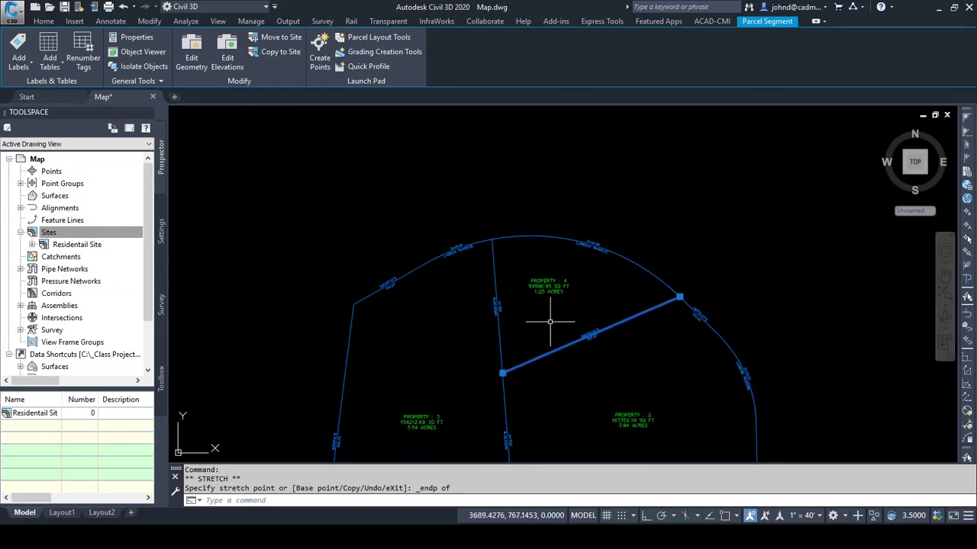
scroll(588, 328, "up", 4)
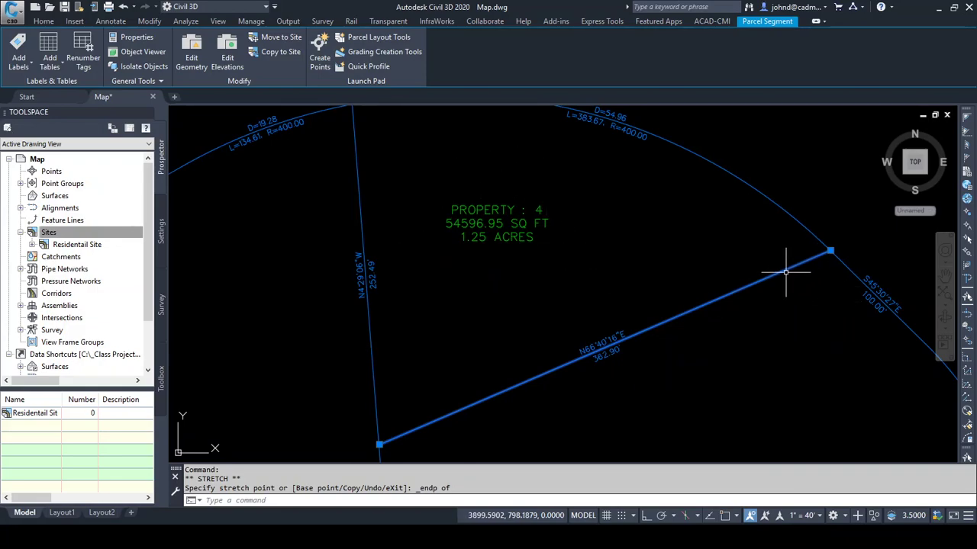
left_click(825, 253)
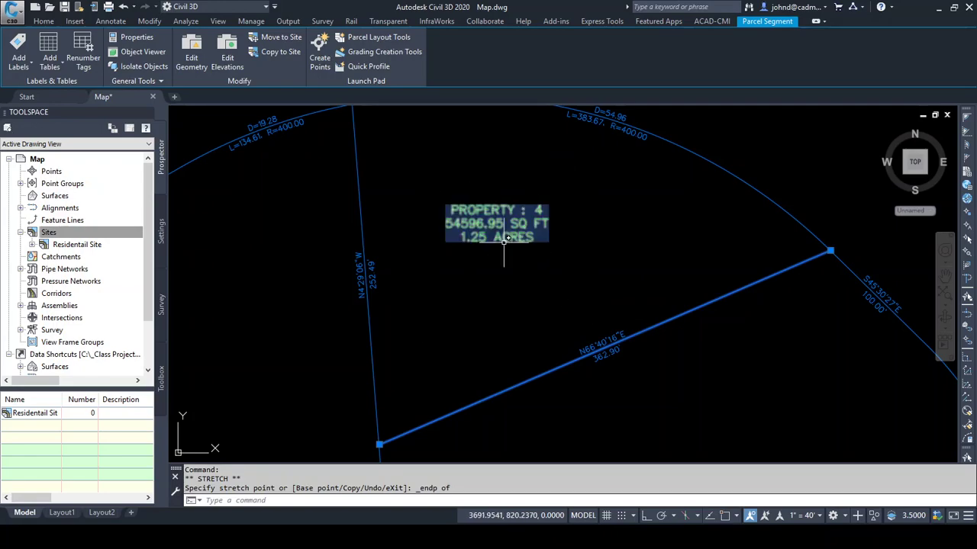
scroll(505, 245, "down", 2)
scroll(463, 298, "down", 5)
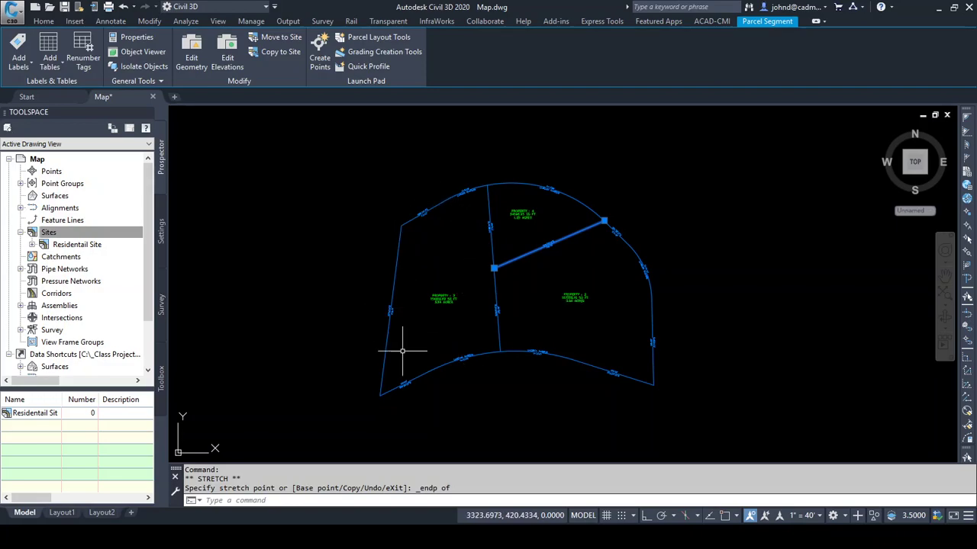
scroll(439, 298, "up", 3)
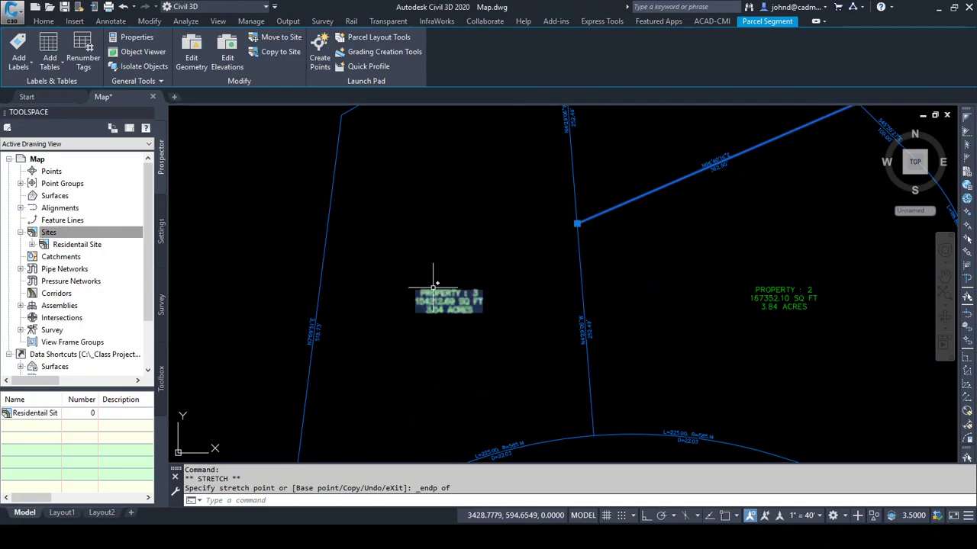
scroll(540, 358, "down", 2)
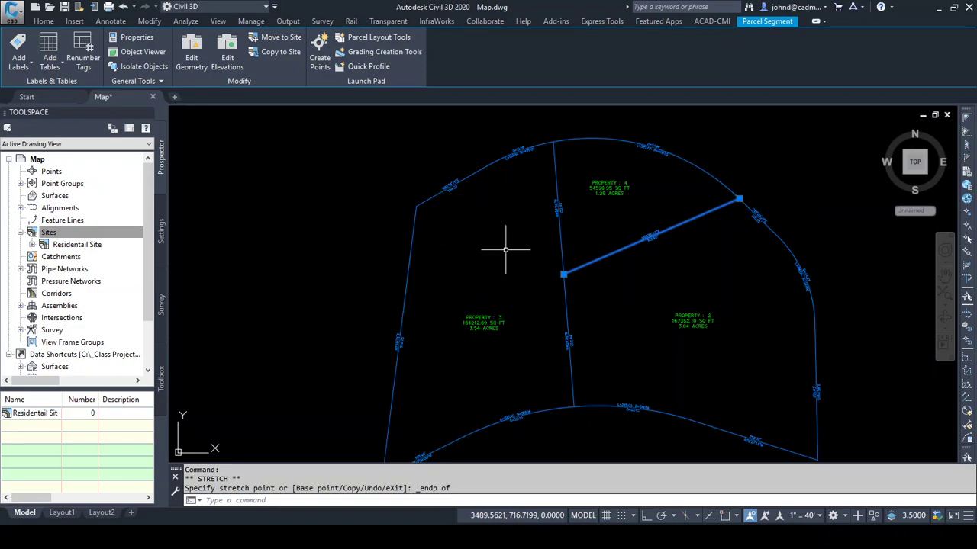
Draw a line about 301 ft long across the western parcel, from the central dividing line to the west boundary, snapping both ends to nearest
key("Escape")
type("L")
key("Return")
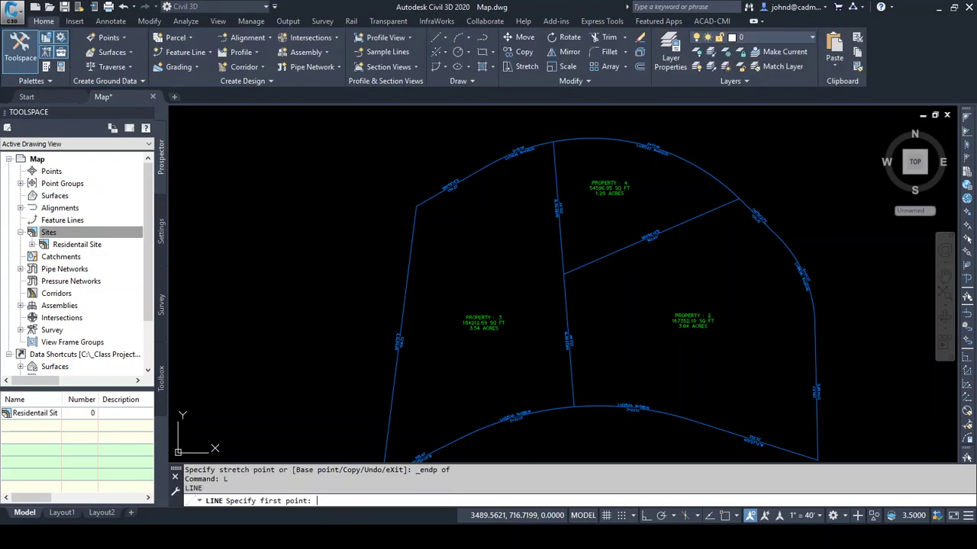
right_click(505, 268, "shift")
key("r")
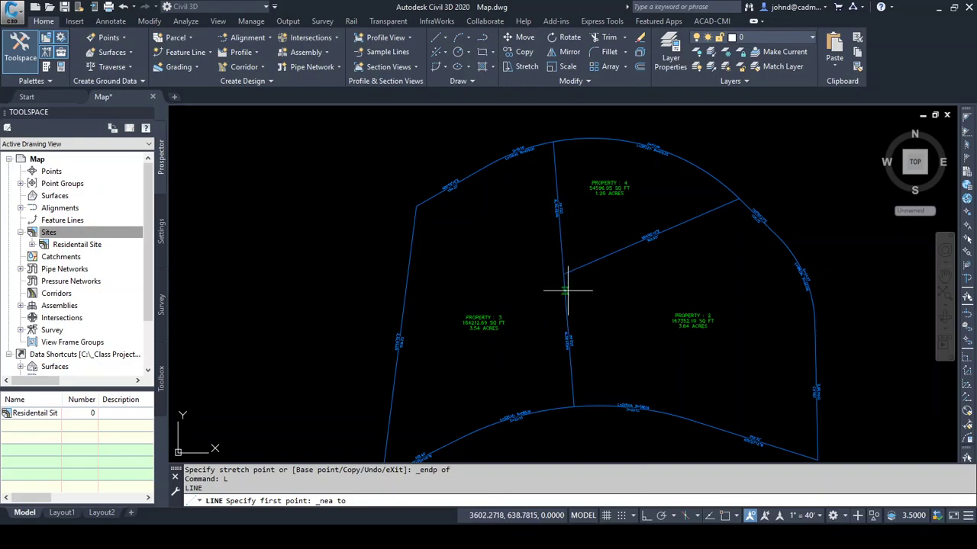
left_click(565, 291)
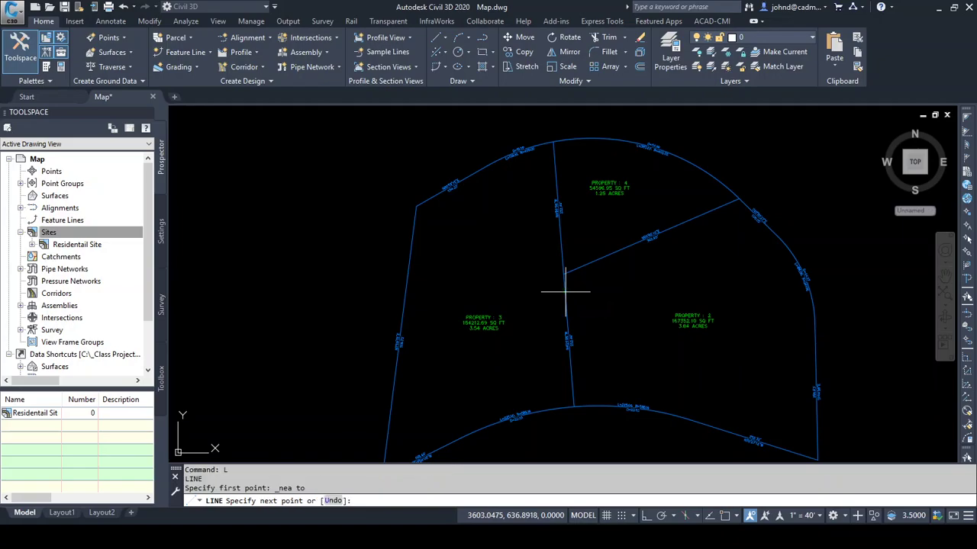
right_click(467, 245, "shift")
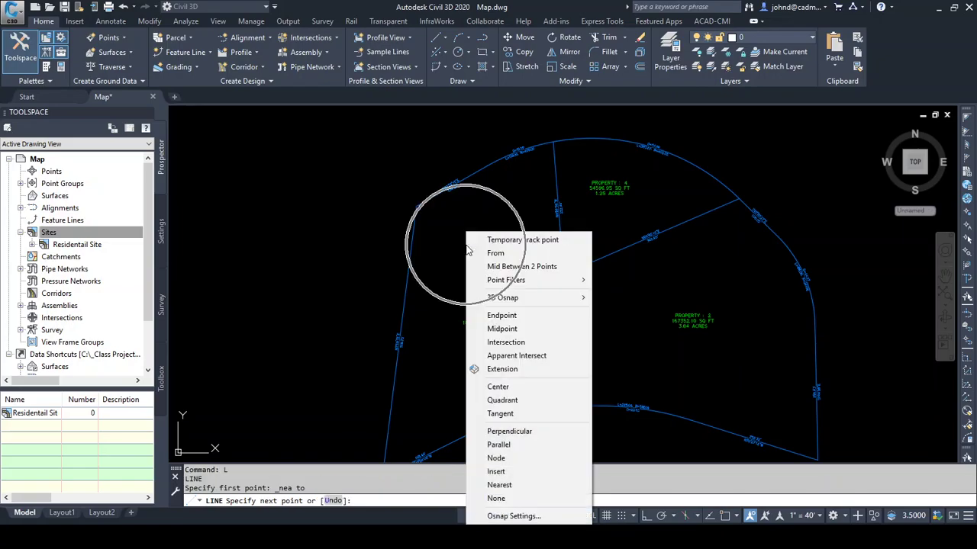
left_click(500, 480)
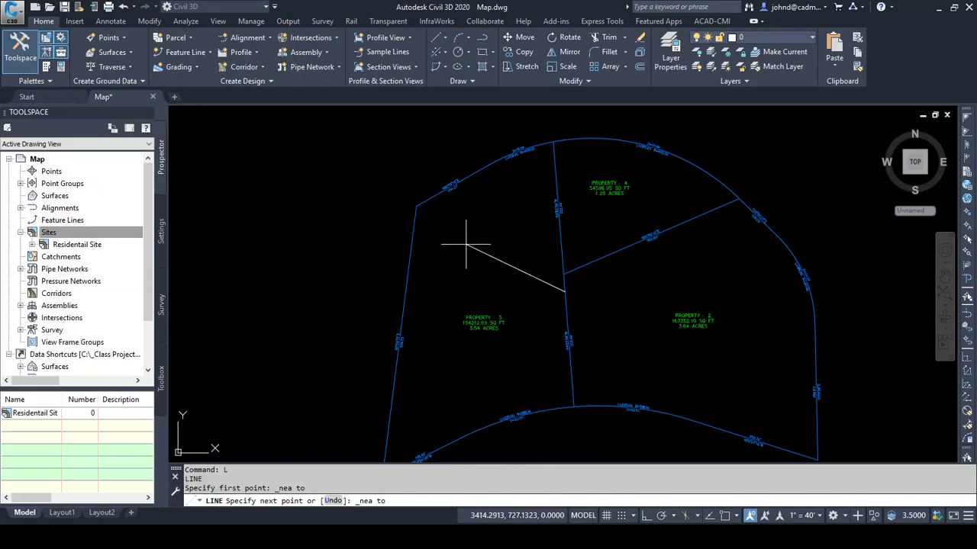
left_click(407, 281)
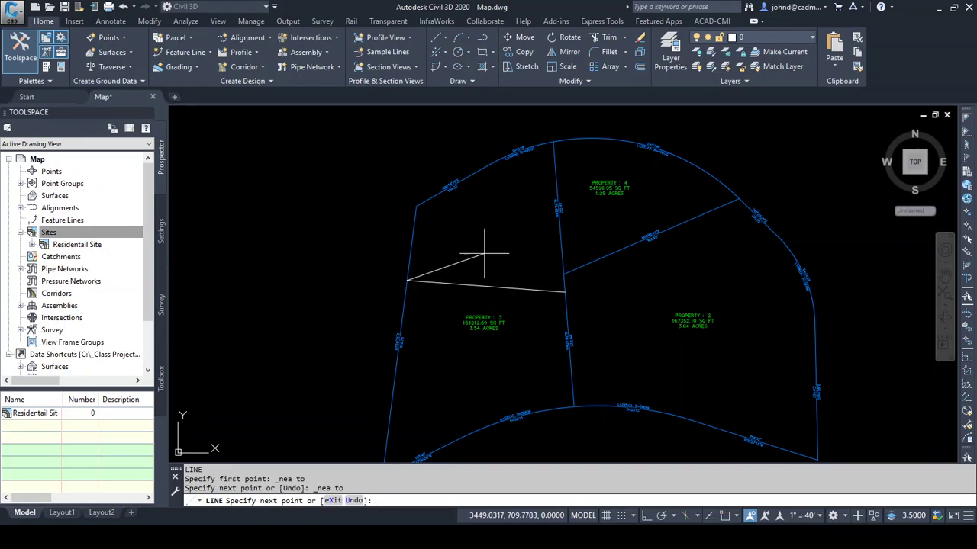
key("Return")
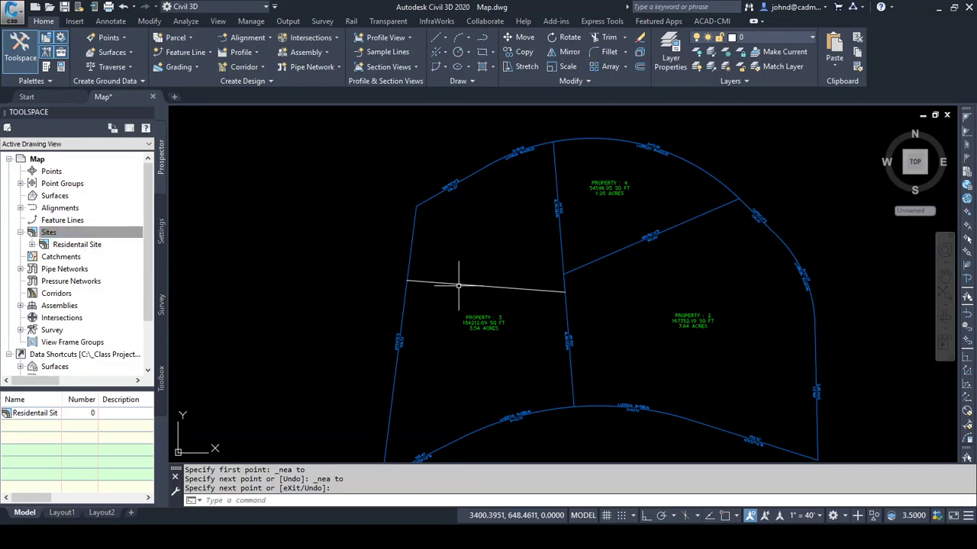
Create parcels from the new line in Residentail Site with the Property style, automatic segment labels, and existing entities erased
left_click(184, 36)
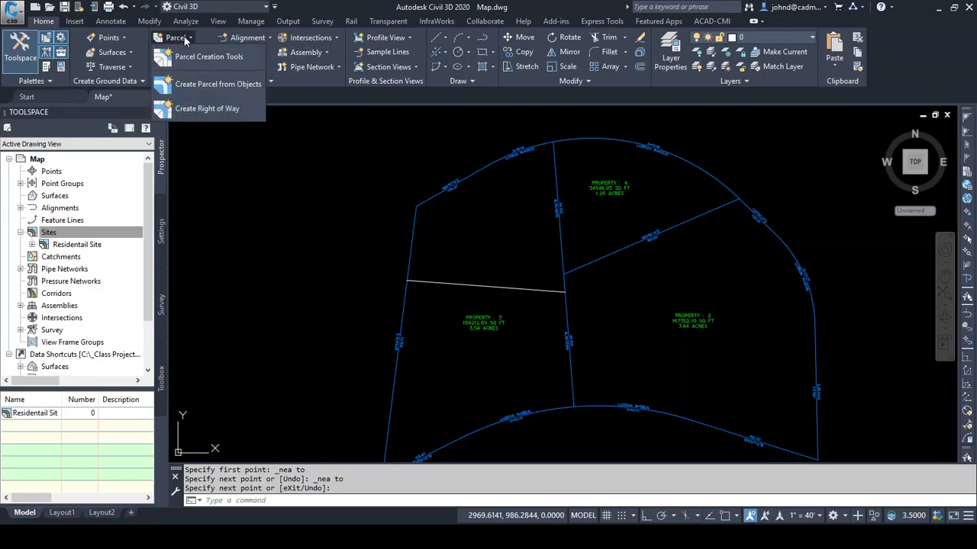
left_click(206, 83)
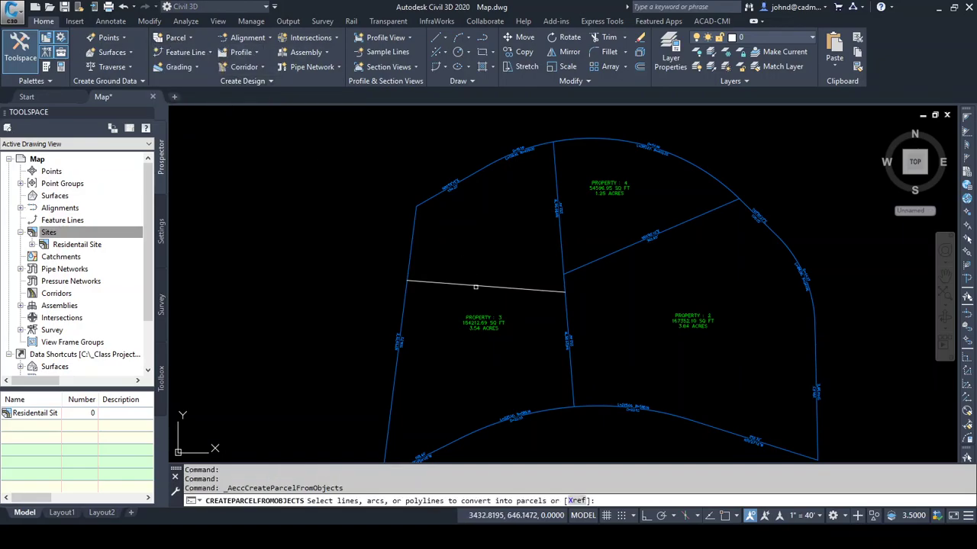
left_click(471, 285)
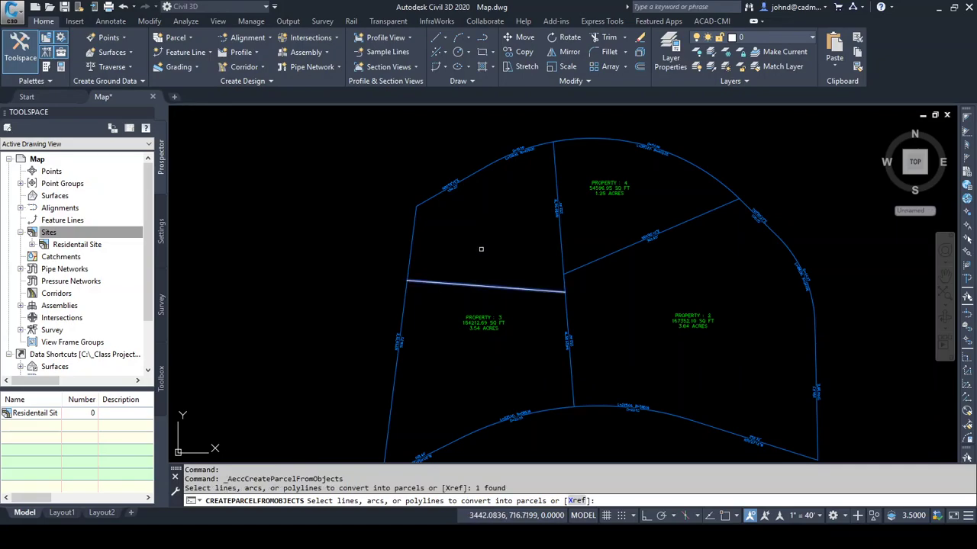
key("Return")
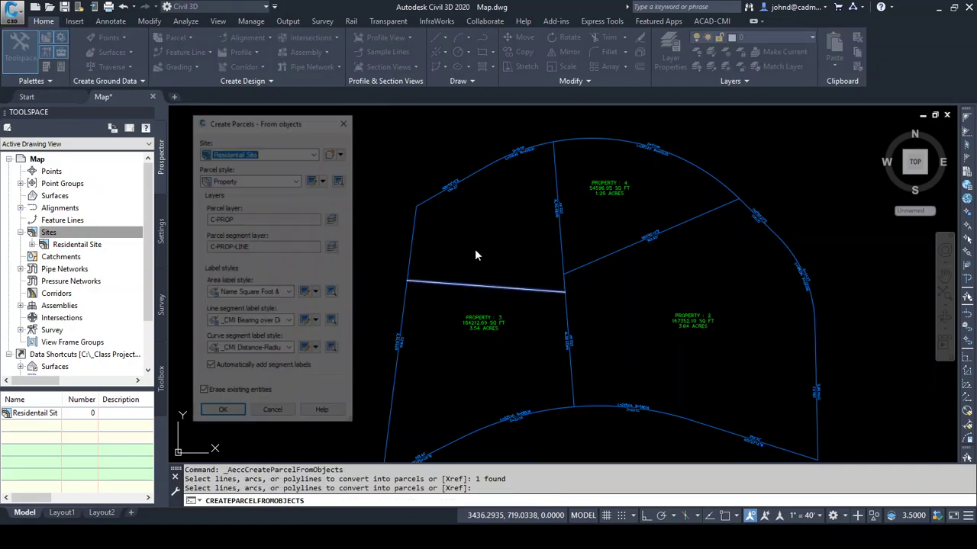
left_click_drag(259, 122, 269, 102)
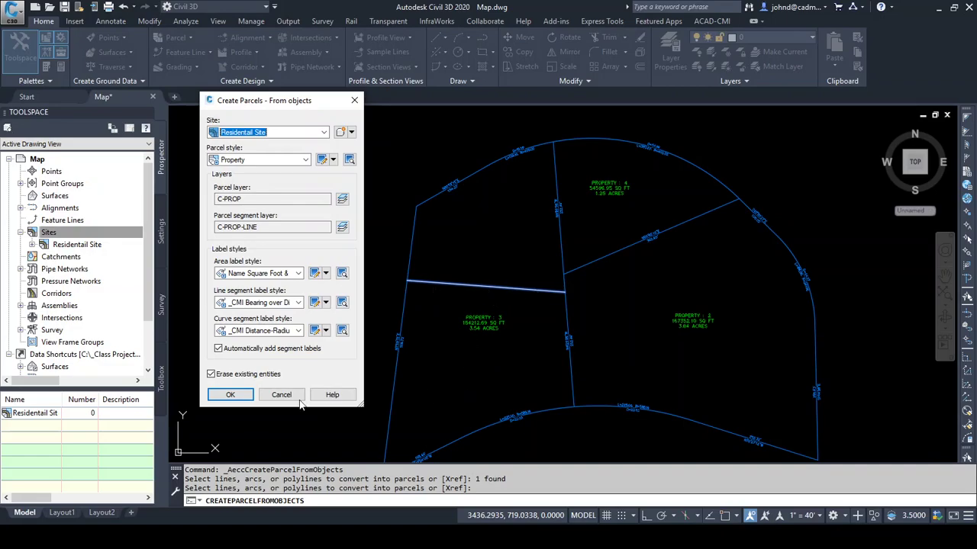
left_click(231, 396)
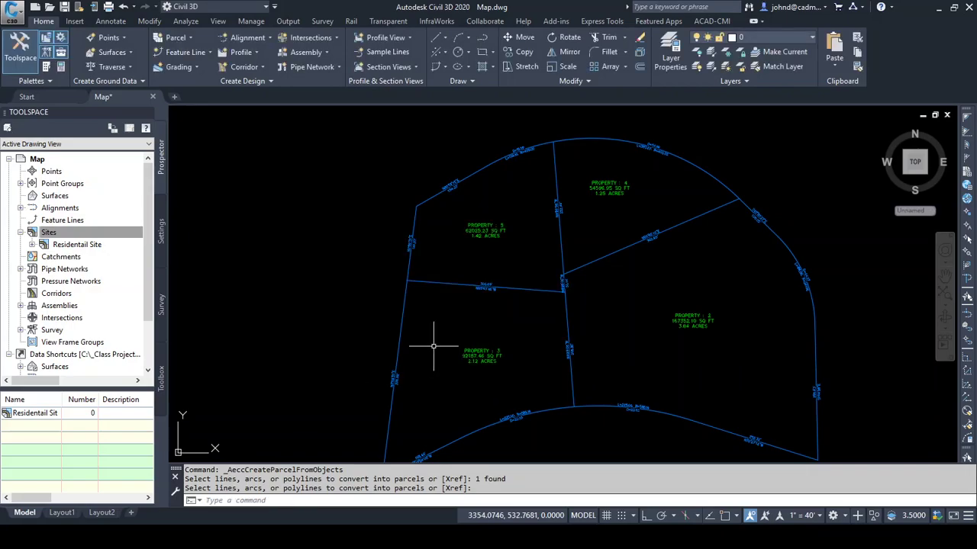
Examine the area labels of the two western parcels and select the segment dividing them to inspect it
scroll(492, 374, "up", 2)
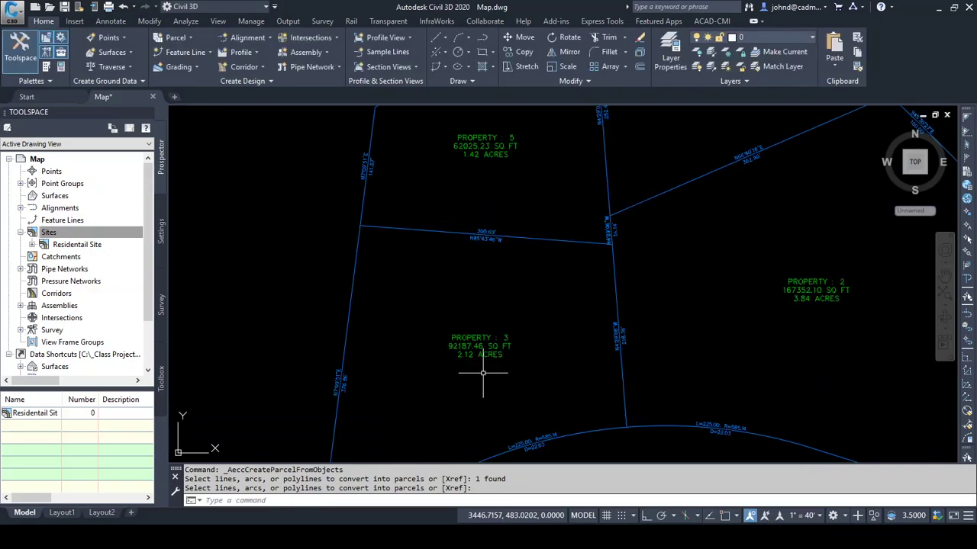
scroll(458, 337, "up", 4)
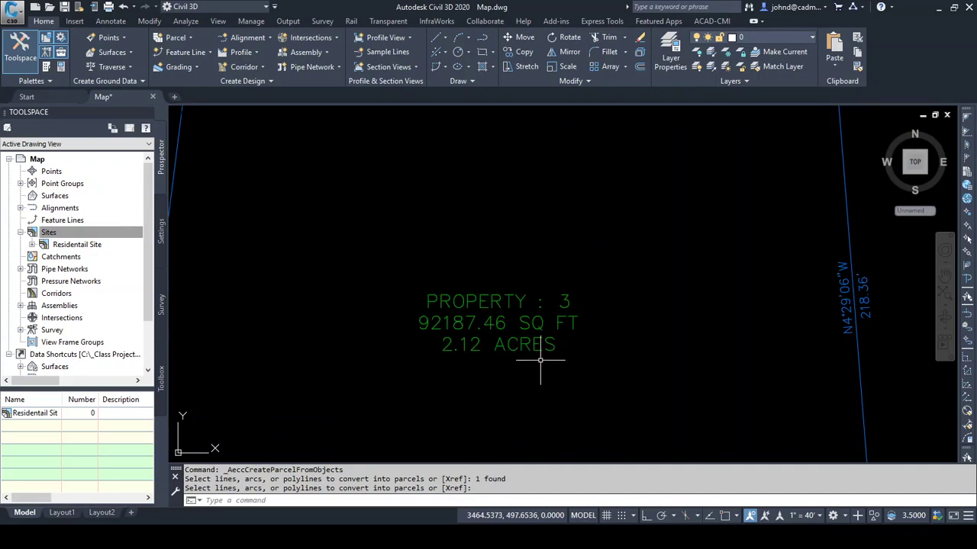
scroll(541, 361, "down", 5)
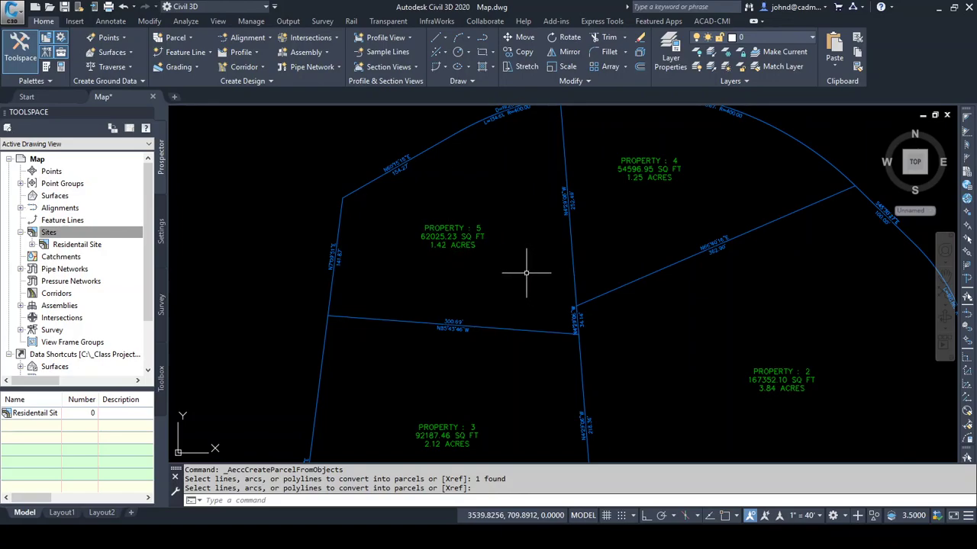
scroll(527, 272, "down", 2)
middle_click_drag(584, 312, 504, 283)
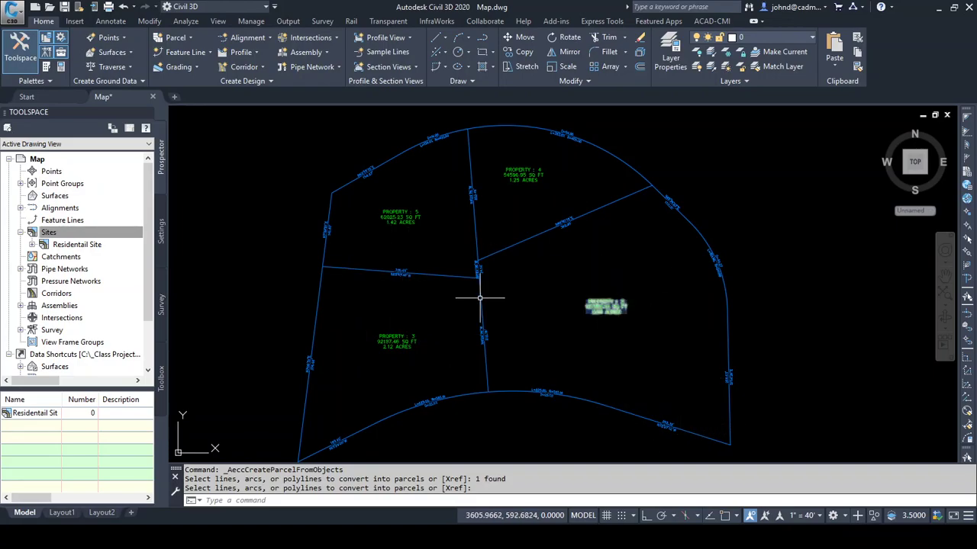
key("Return")
left_click(442, 273)
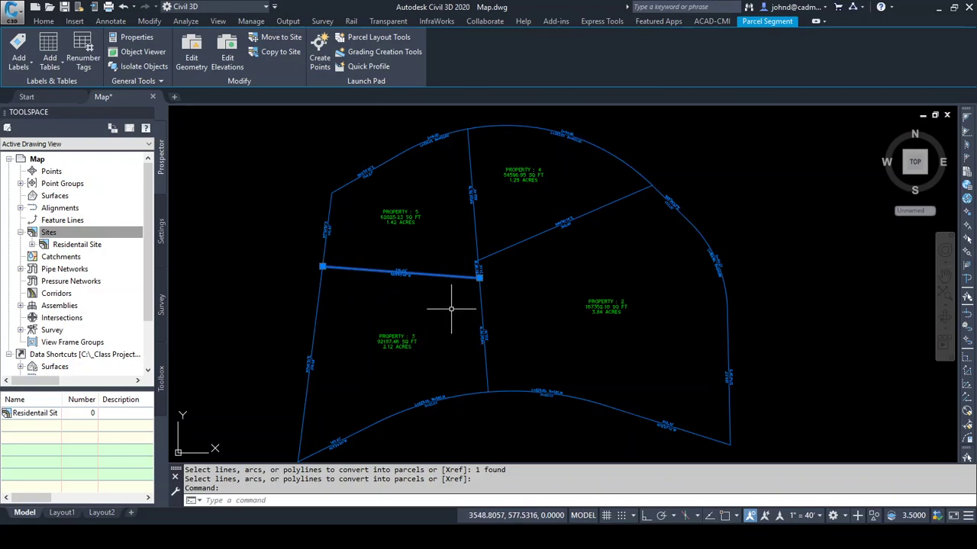
key("Escape")
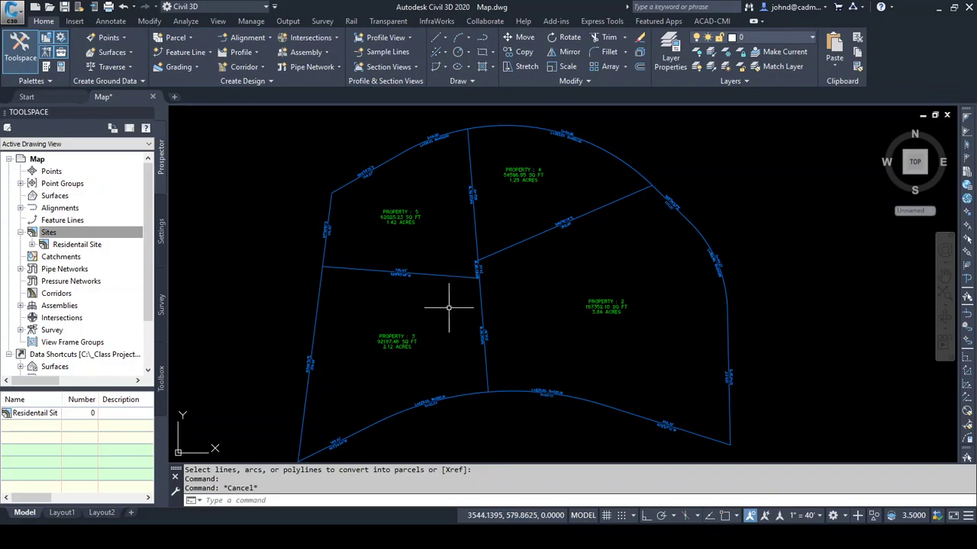
Renumber the site's parcels from 1 in increments of 1, along a path through the northwest, north, east and southwest parcels
left_click(387, 336)
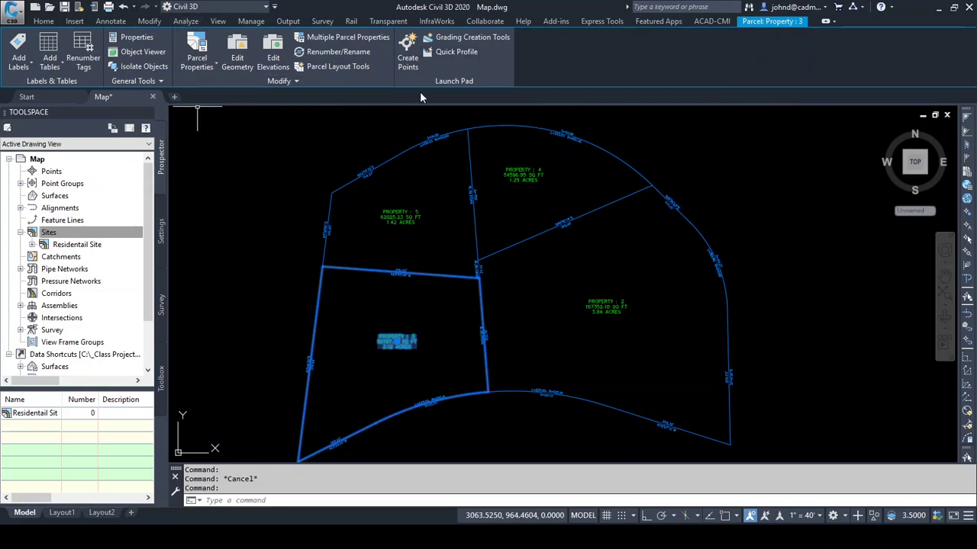
left_click(338, 52)
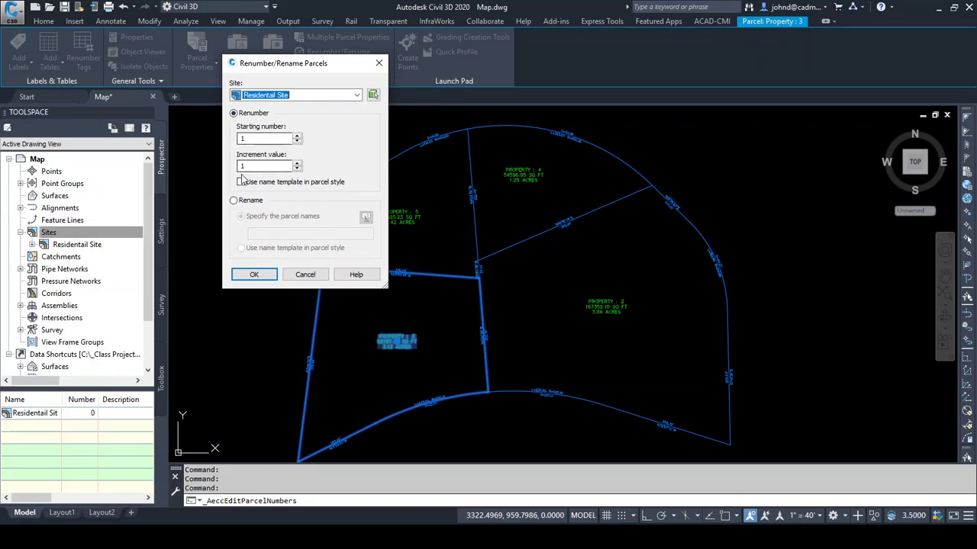
left_click(258, 274)
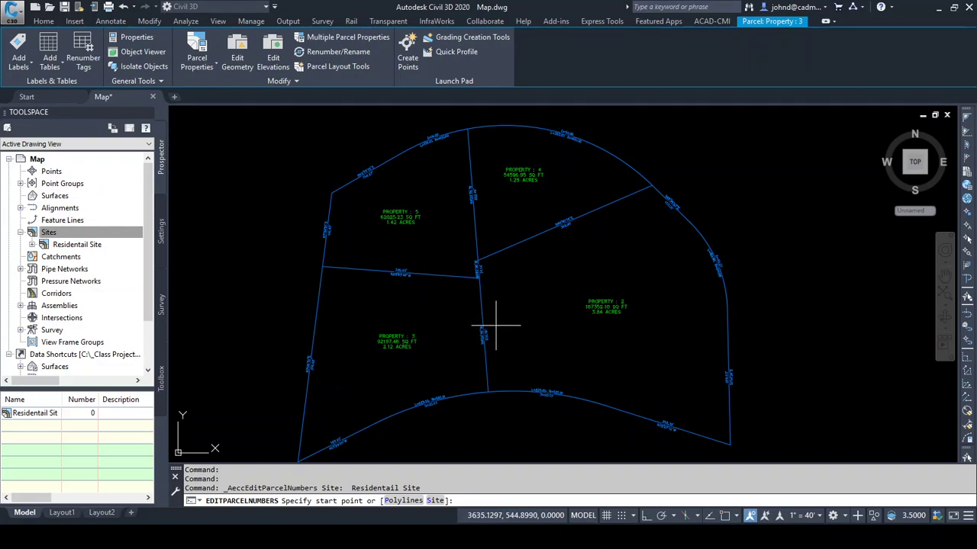
left_click(437, 178)
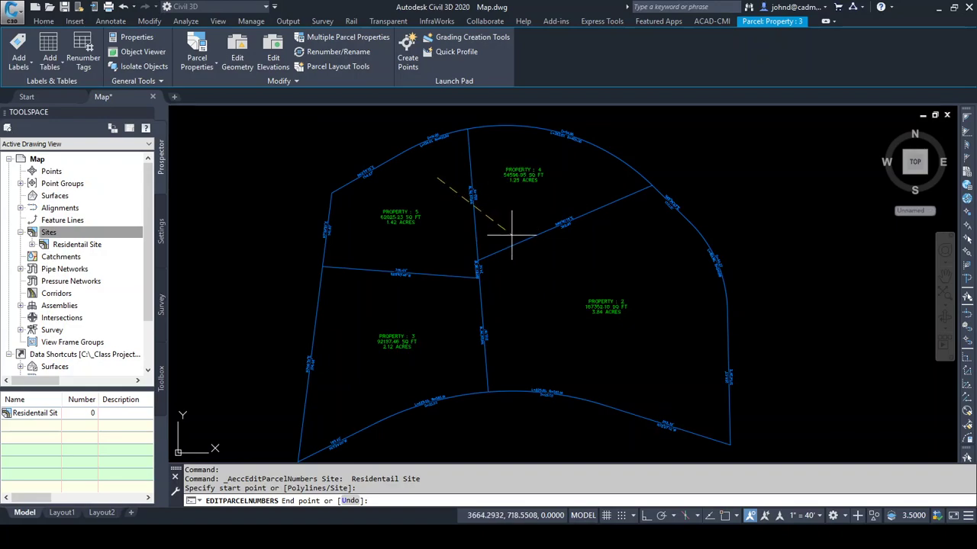
left_click(585, 269)
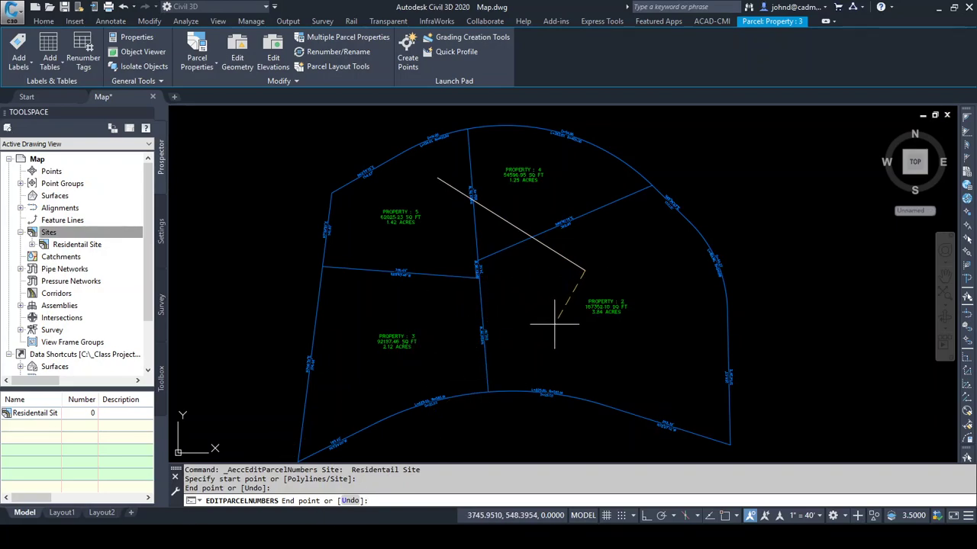
left_click(429, 324)
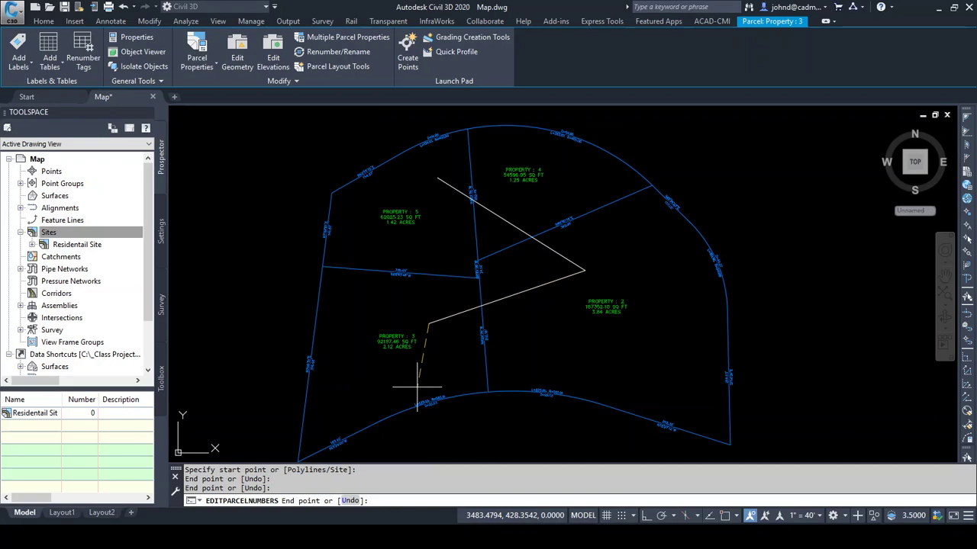
key("Return")
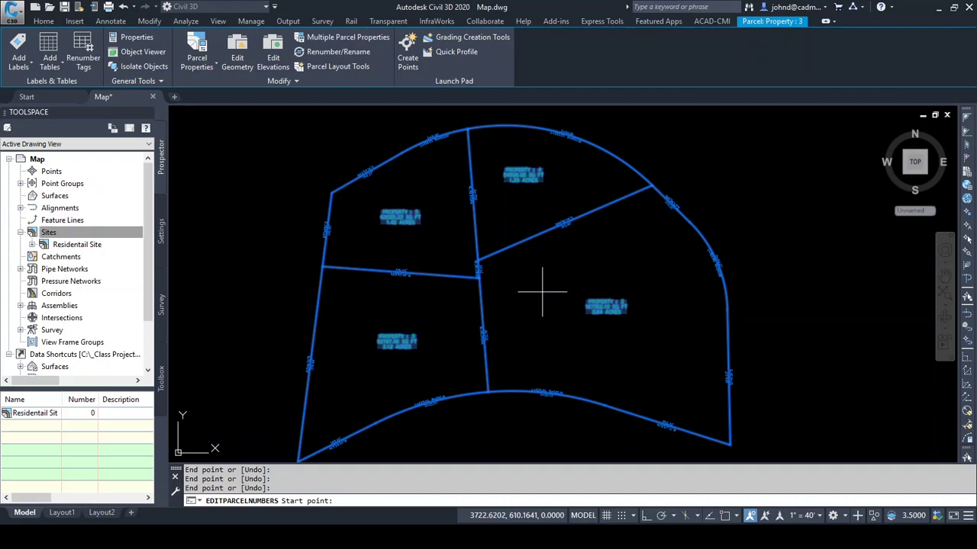
scroll(541, 292, "down", 8)
mouse_move(625, 292)
middle_mouse_down()
mouse_move(534, 309)
mouse_move(471, 283)
middle_mouse_up()
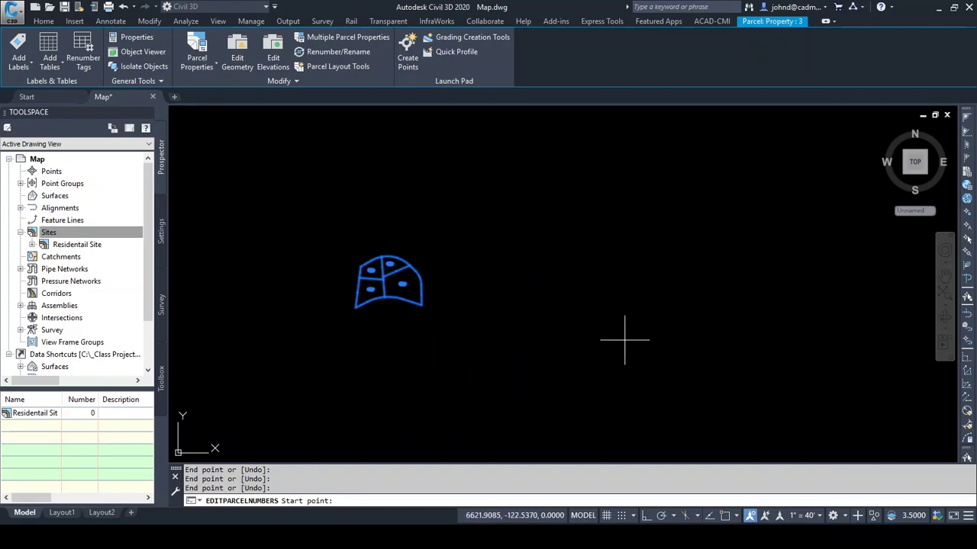
scroll(413, 344, "up", 2)
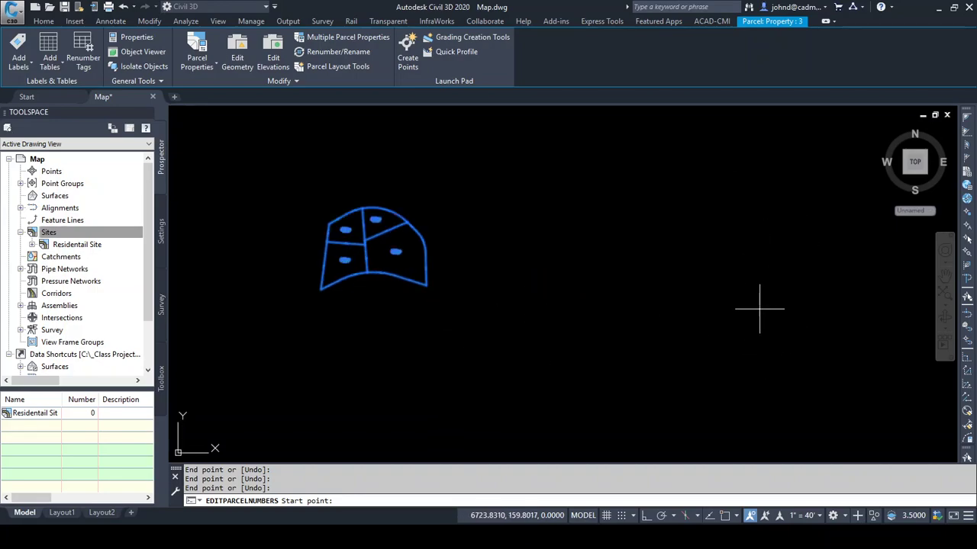
Finish the parcel renumbering and examine the new numbers in the area labels of all four parcels
scroll(432, 326, "up", 2)
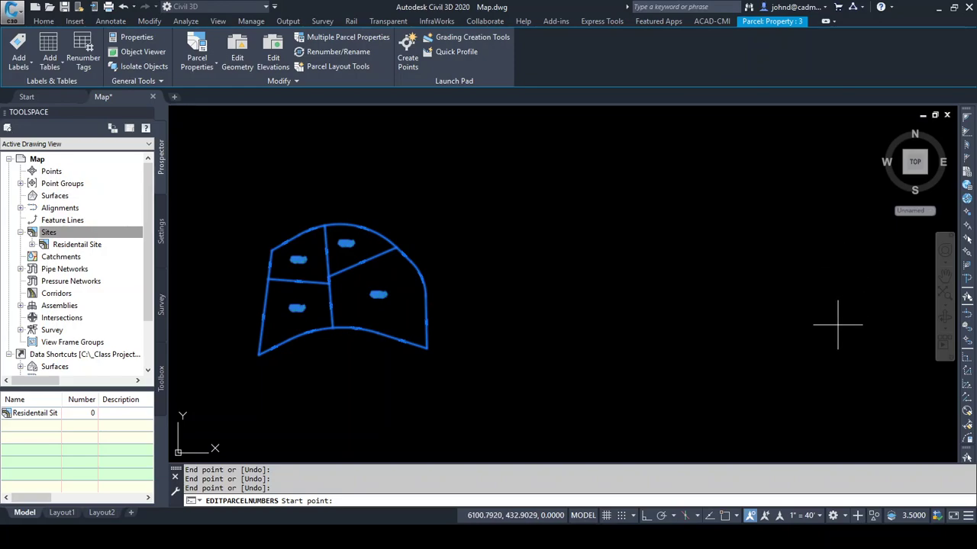
middle_click(376, 358)
middle_click(376, 359)
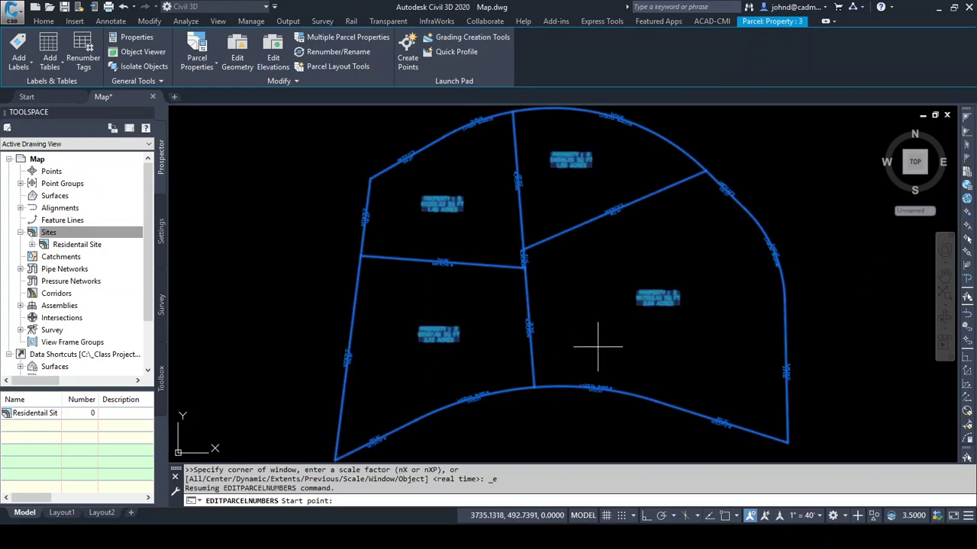
scroll(598, 347, "down", 2)
middle_click_drag(592, 344, 537, 321)
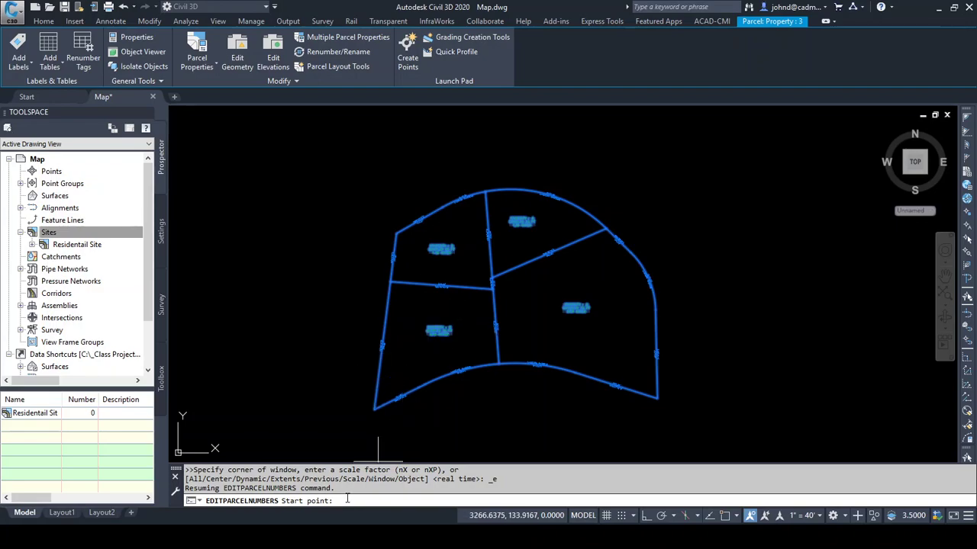
left_click(333, 312)
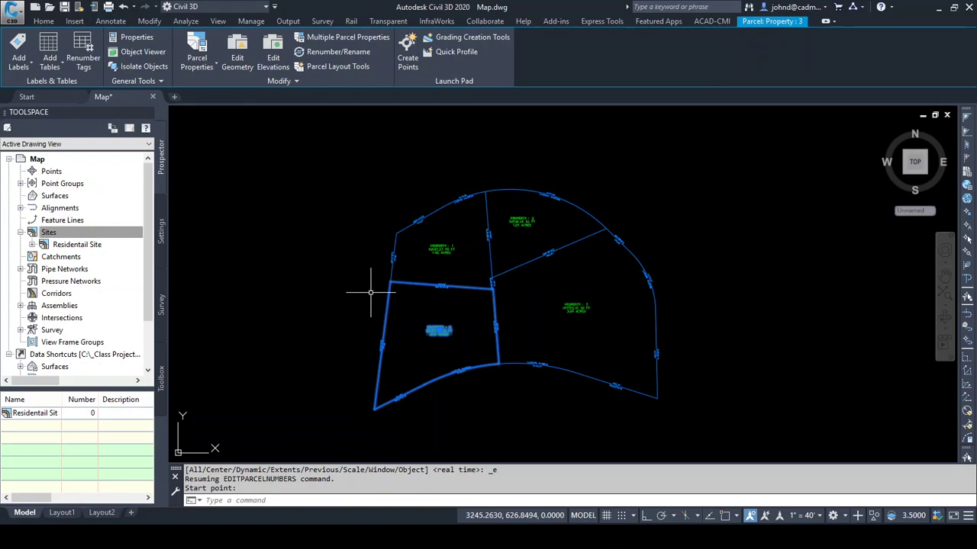
key("Escape")
scroll(372, 286, "up", 3)
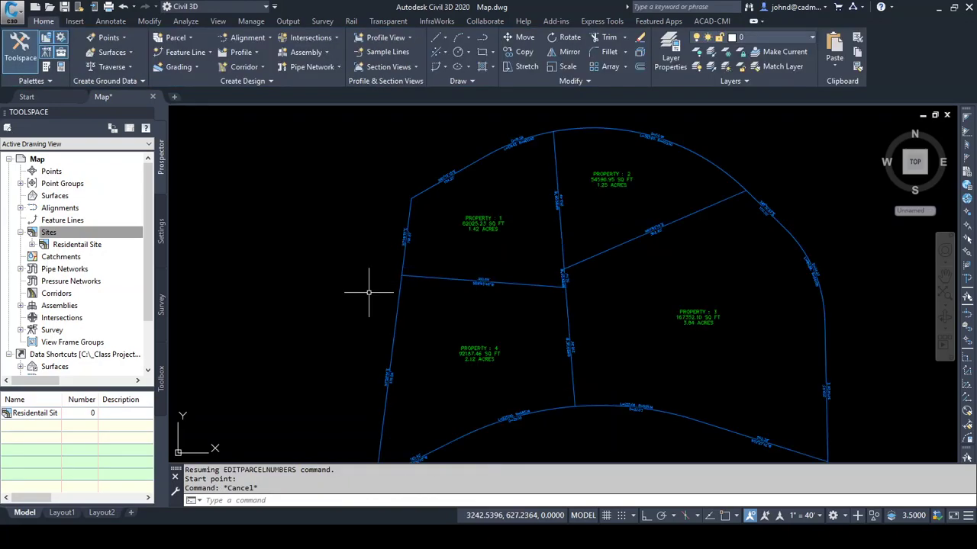
scroll(335, 269, "up", 4)
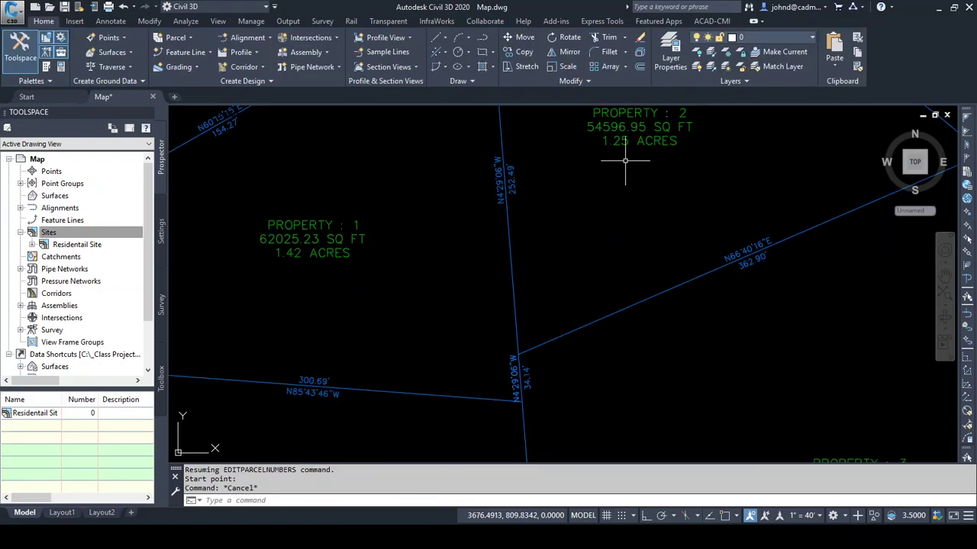
middle_click_drag(721, 370, 686, 149)
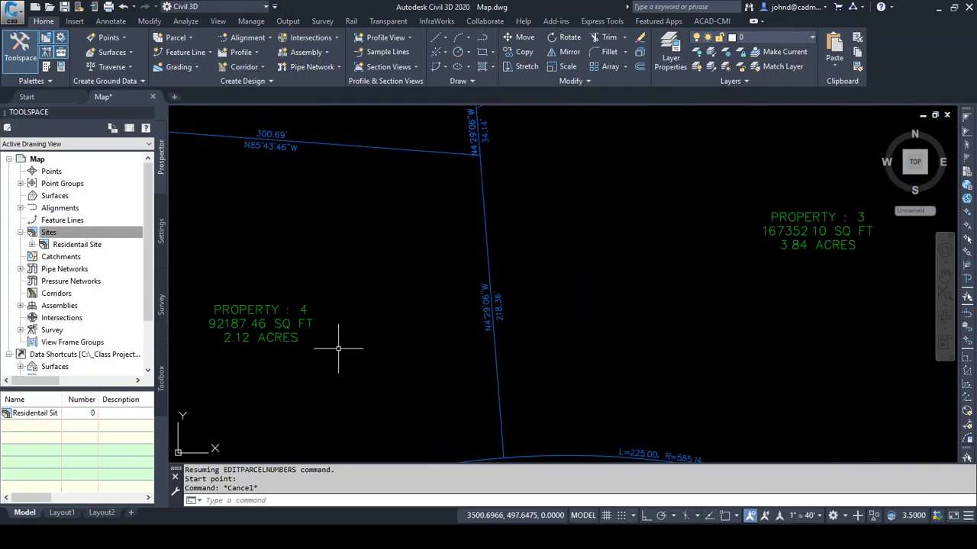
scroll(338, 348, "down", 4)
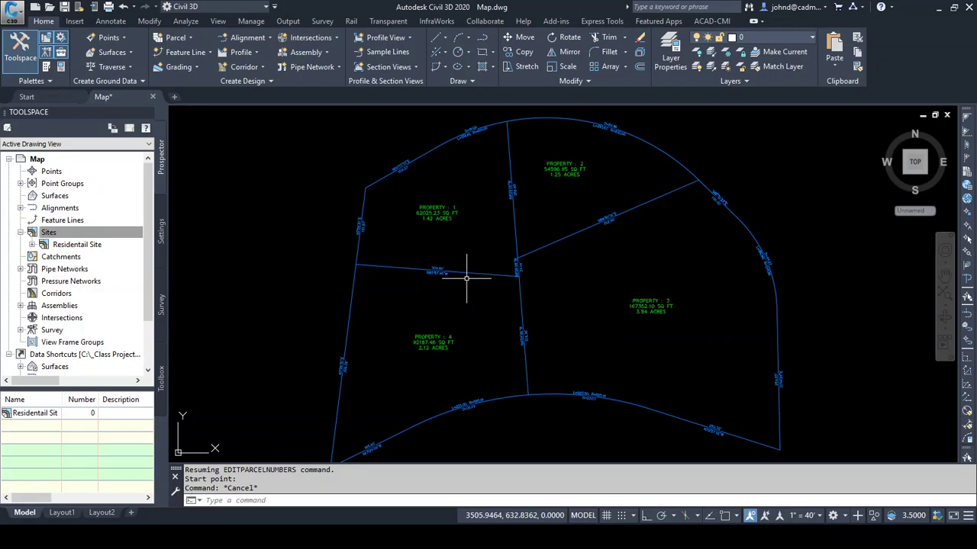
Open the parcel properties of Property : 1, review its information and composition, and switch the analysis to Mapcheck
left_click(446, 217)
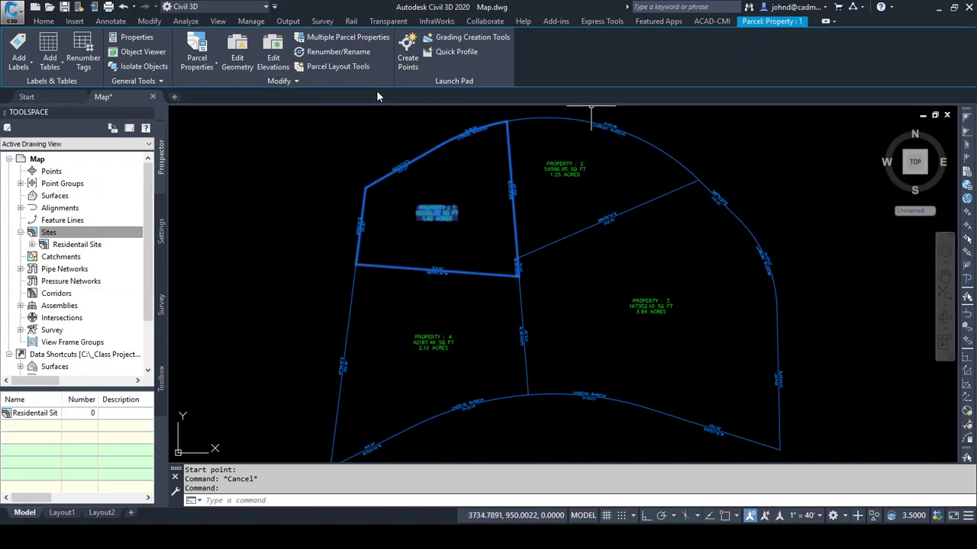
left_click(198, 44)
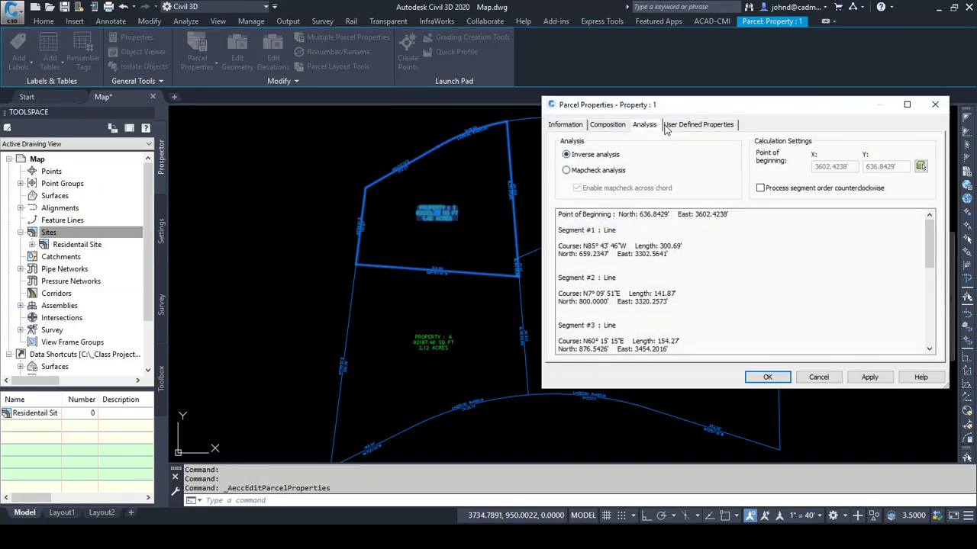
left_click_drag(694, 108, 469, 113)
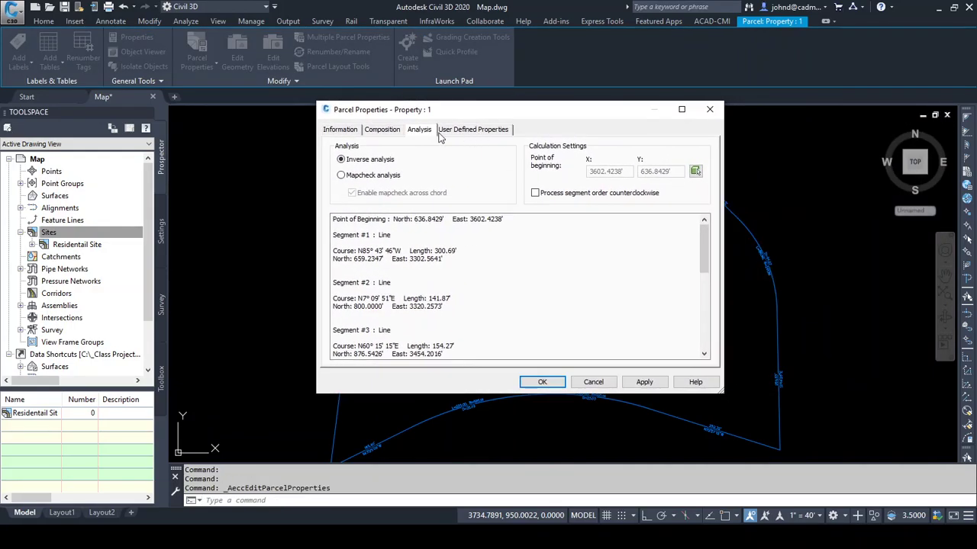
left_click(340, 130)
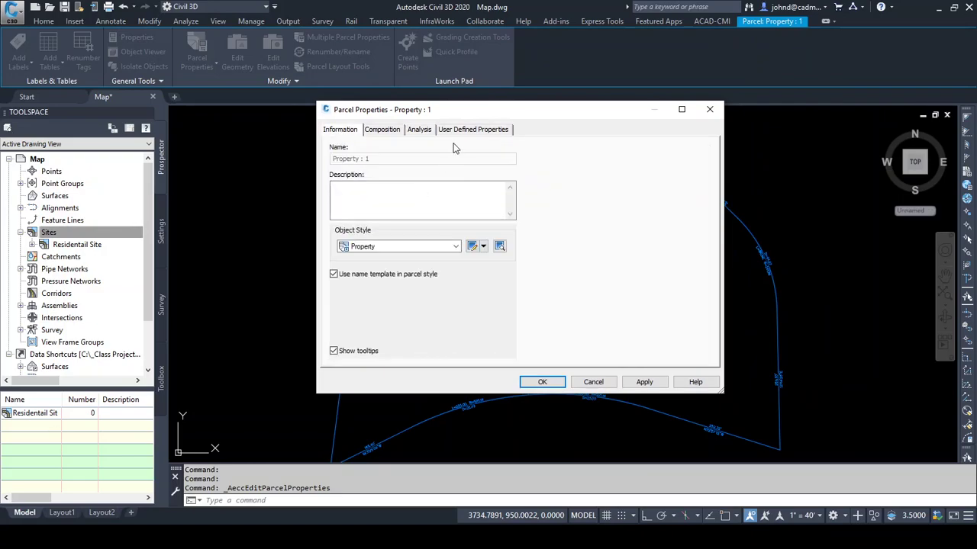
left_click(384, 132)
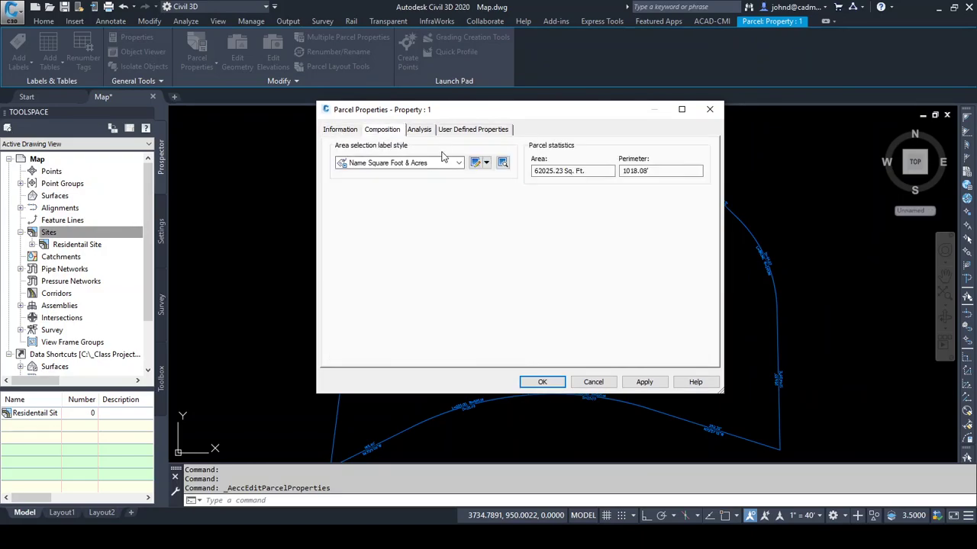
left_click(422, 130)
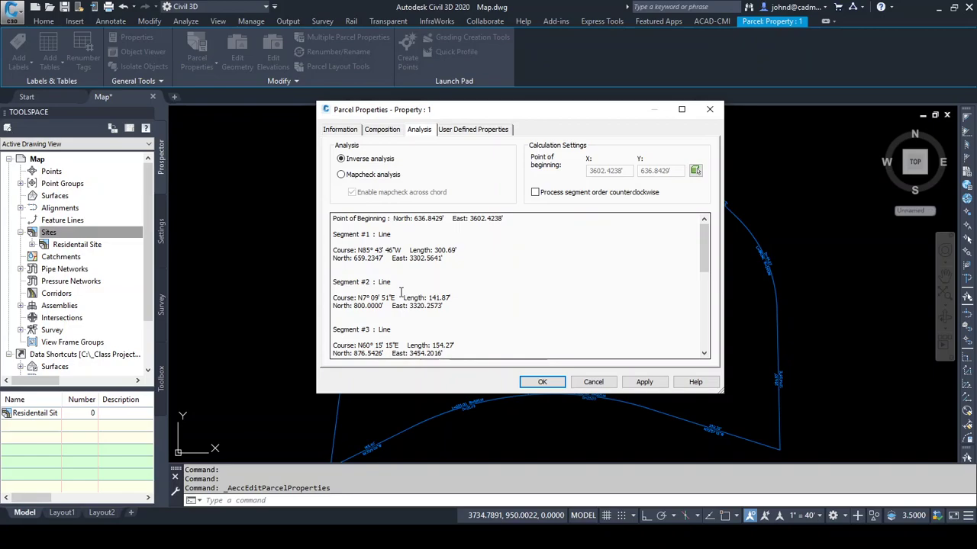
left_click(341, 175)
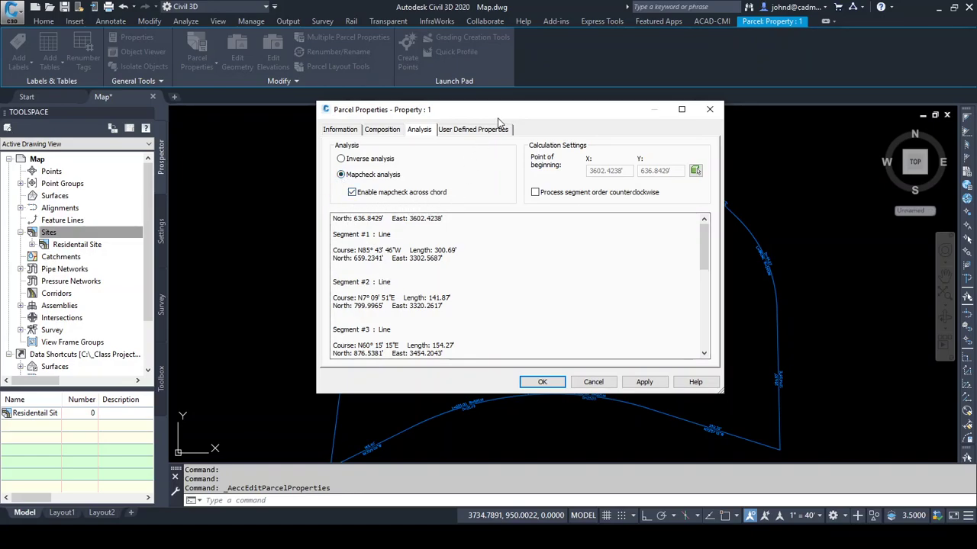
mouse_move(497, 113)
left_mouse_down()
mouse_move(498, 167)
mouse_move(607, 278)
mouse_move(648, 289)
mouse_move(666, 308)
left_mouse_up()
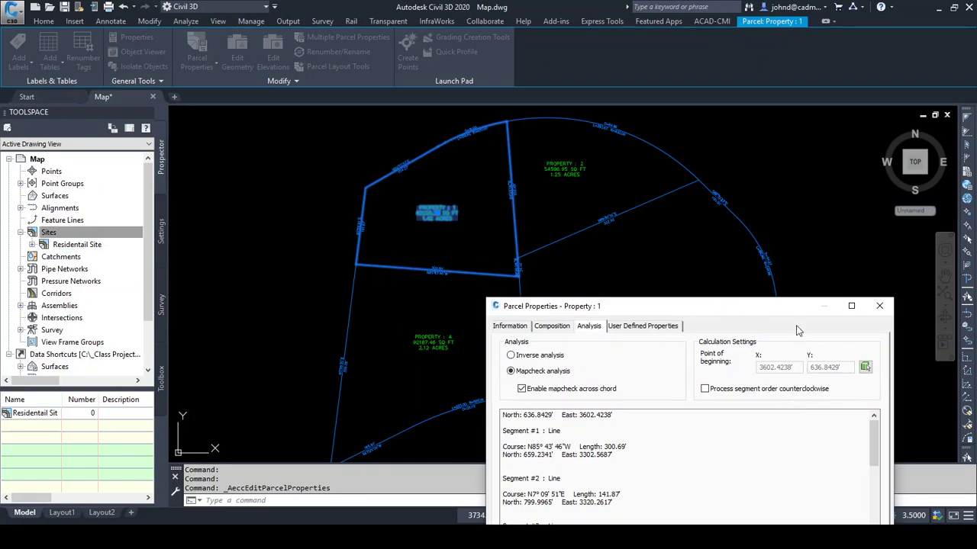
Set the analysis point of beginning to the northeast corner of Property : 1, snapping to the endpoint
left_click(865, 368)
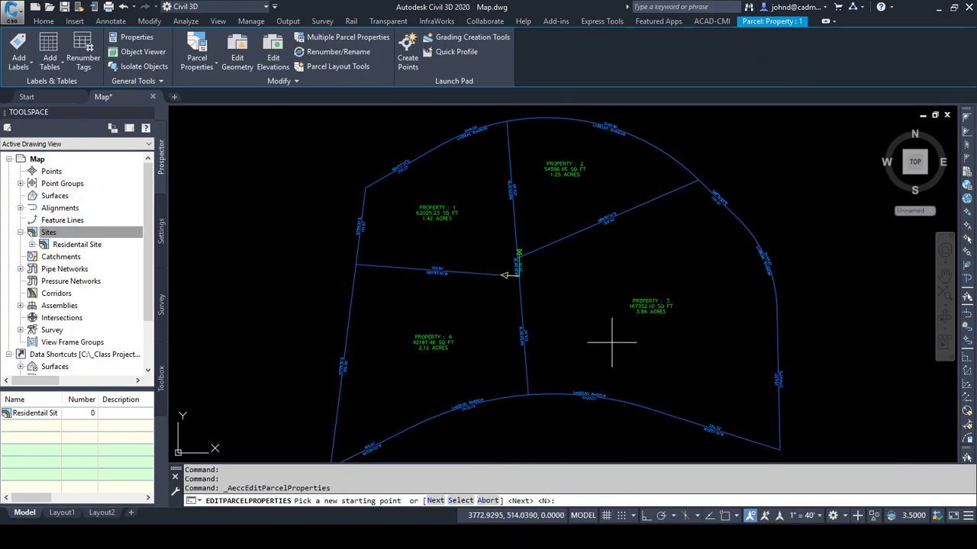
scroll(550, 270, "up", 6)
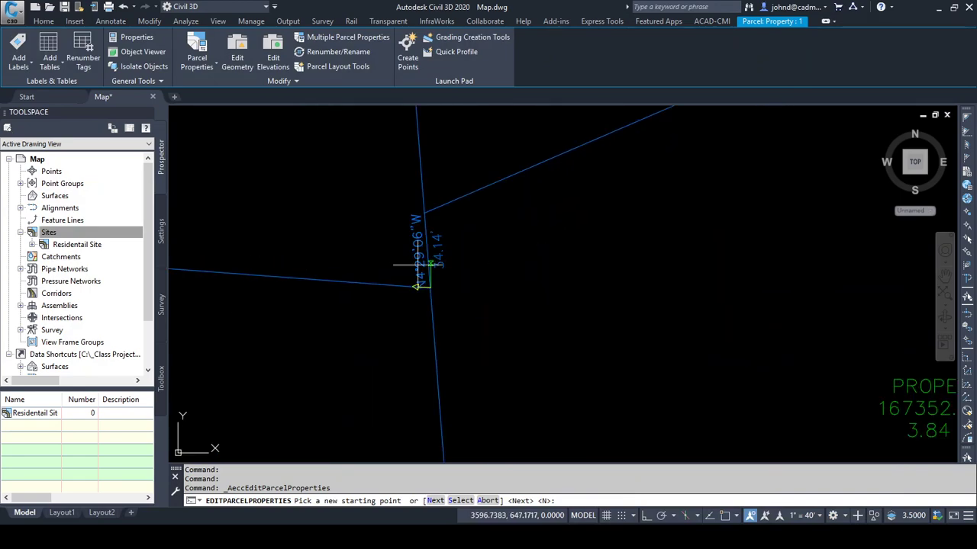
scroll(591, 294, "down", 2)
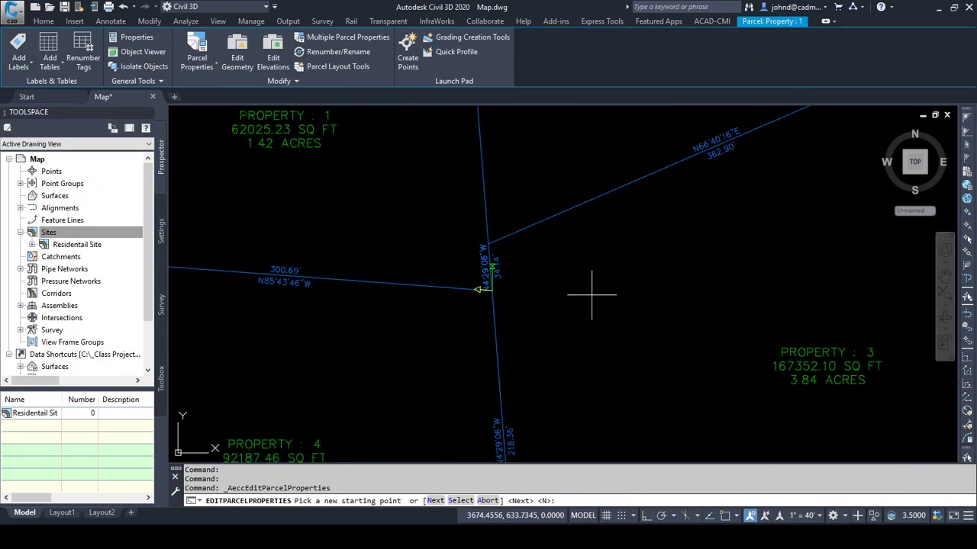
scroll(591, 294, "down", 2)
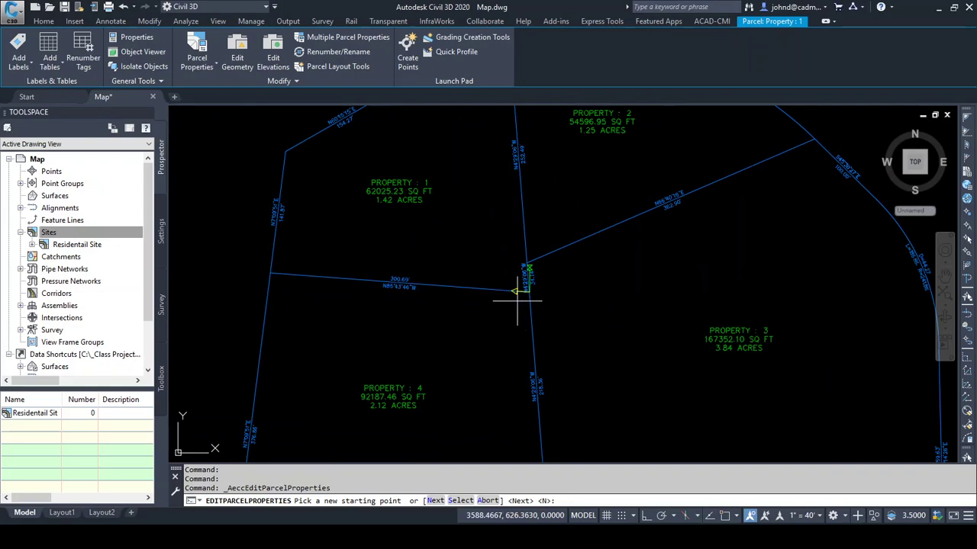
scroll(517, 301, "down", 2)
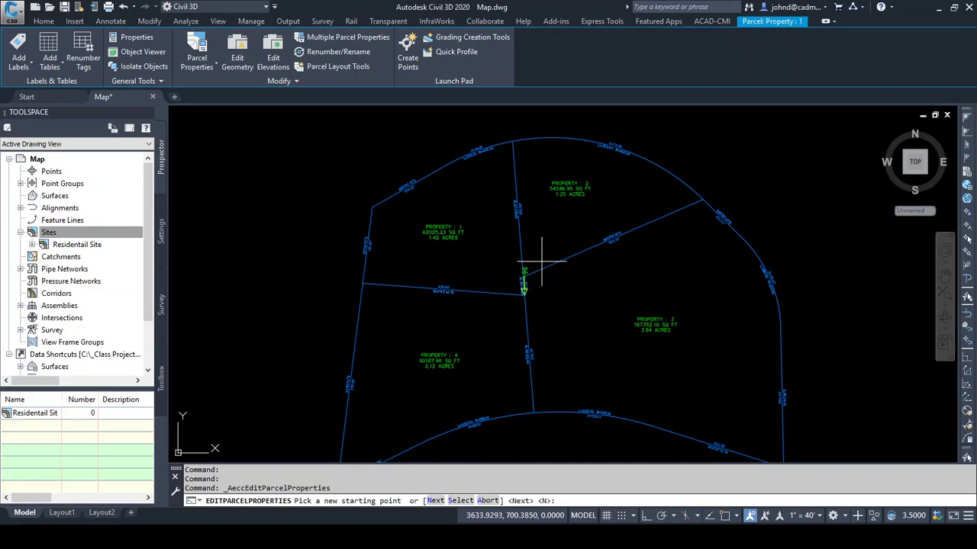
right_click(515, 151, "shift")
key("e")
left_click(512, 141)
left_click_drag(664, 316, 670, 233)
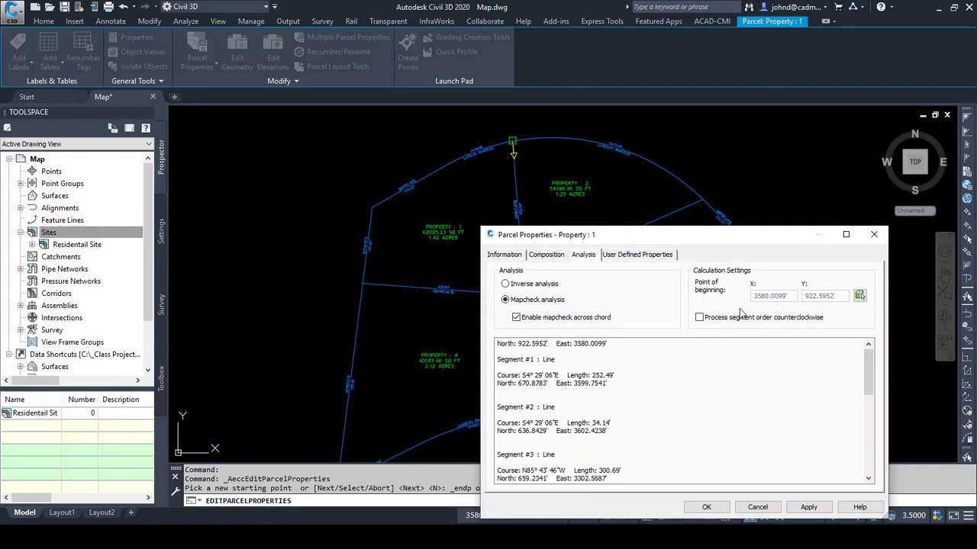
Return the point of beginning to the southeast corner of Property : 1, snapping to the endpoint
left_click(860, 296)
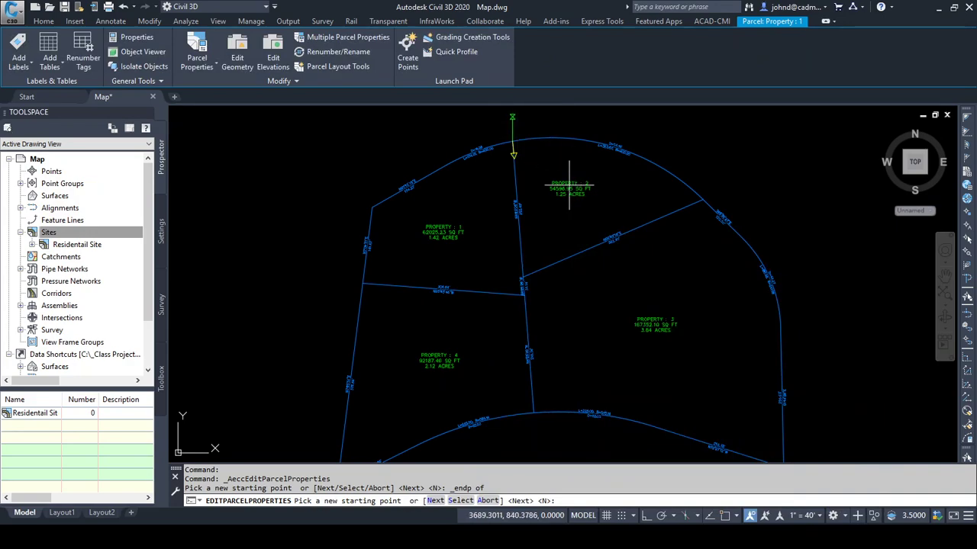
left_click(522, 291)
right_click(547, 319, "shift")
key("e")
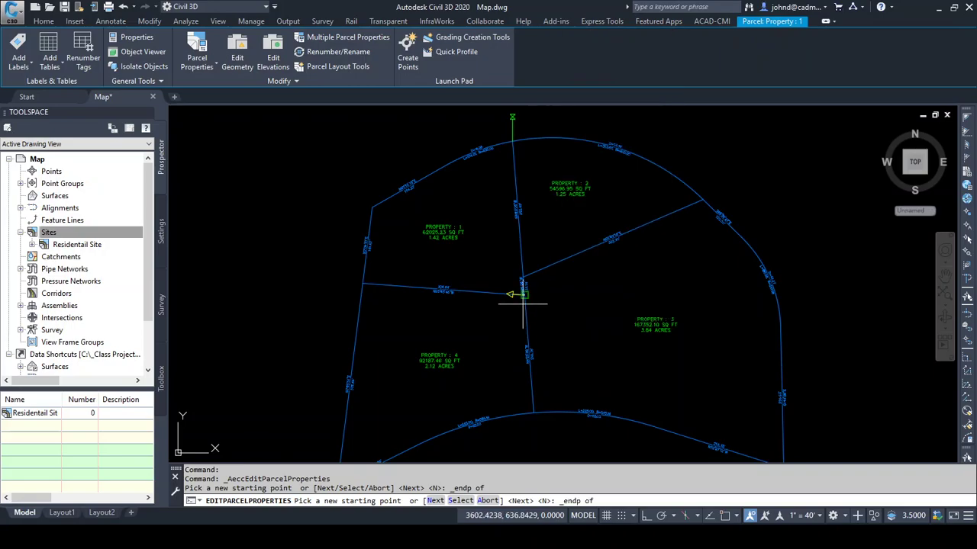
left_click(523, 294)
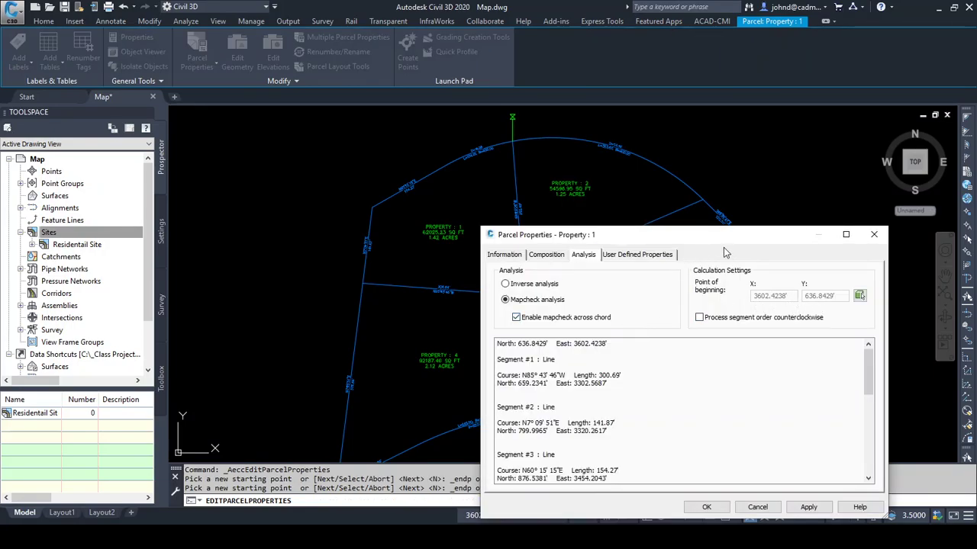
Review the mapcheck report through to its error closure and precision, and accept the parcel properties
left_click_drag(708, 242, 680, 149)
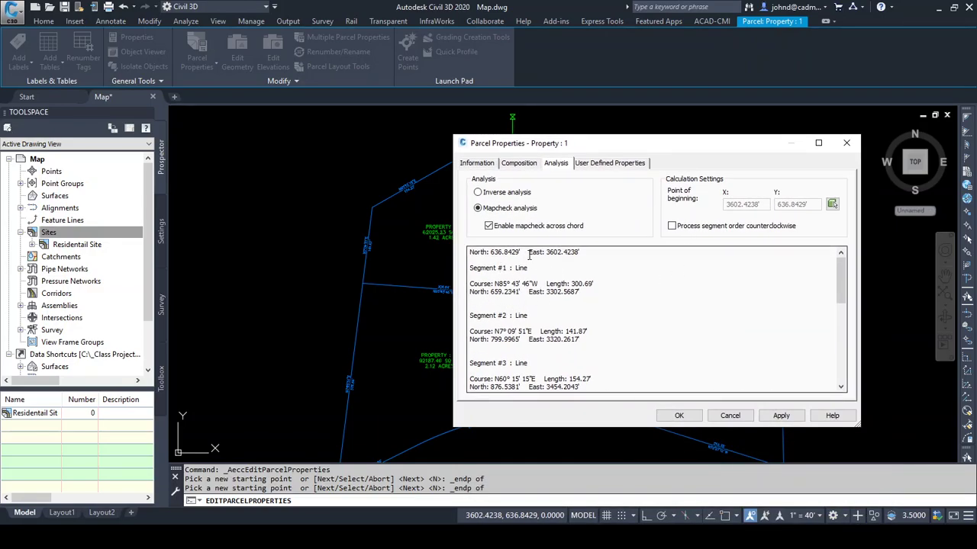
left_click_drag(840, 291, 822, 374)
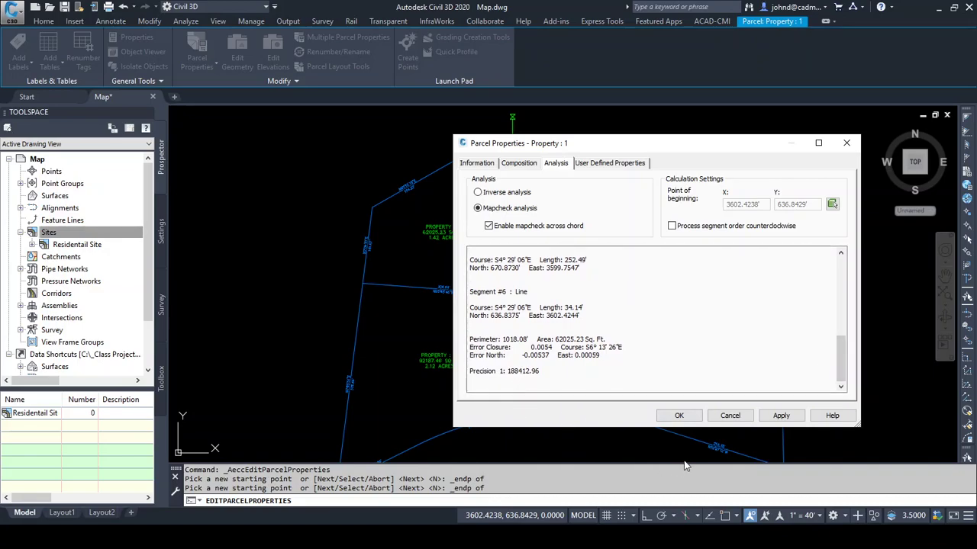
left_click(678, 416)
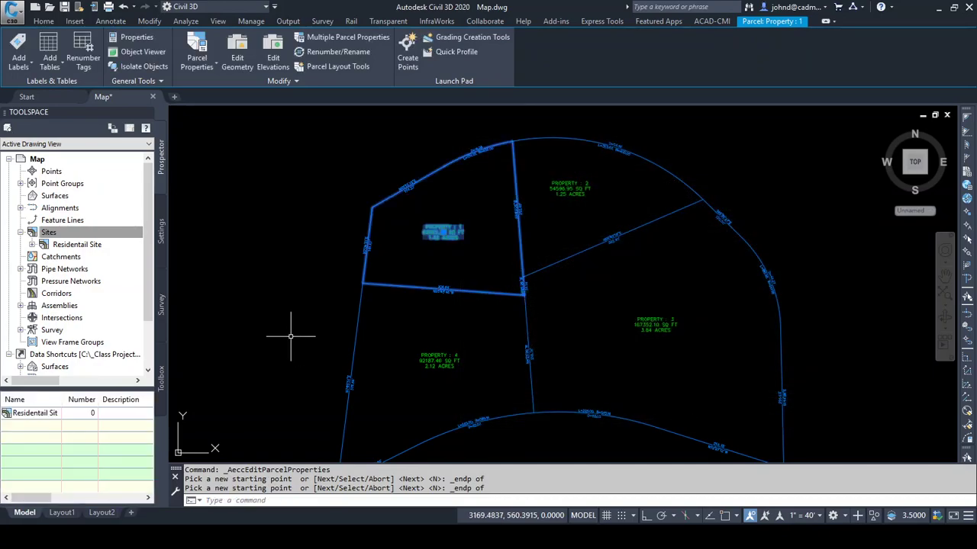
key("Escape")
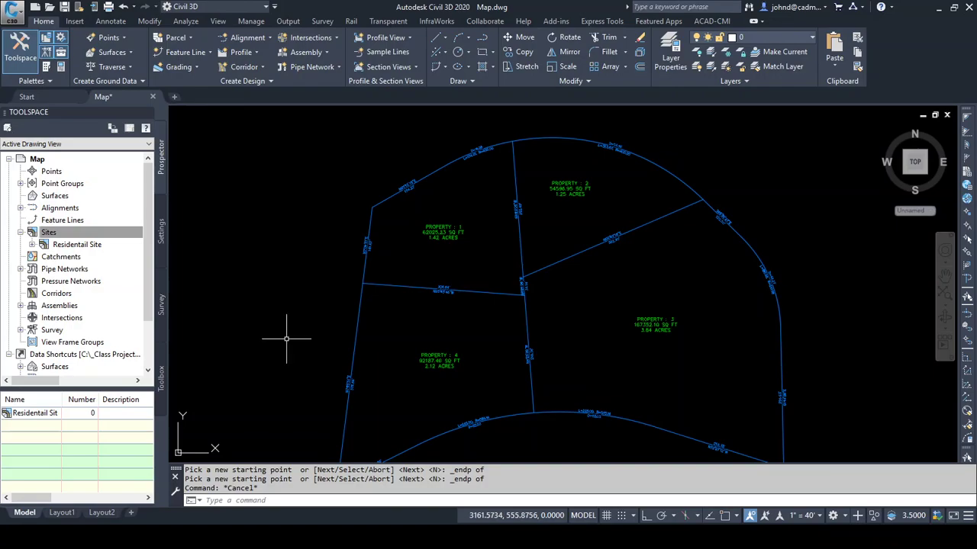
Export the mapcheck analysis of Property : 1, with mapcheck across chord enabled, to Map 1.txt in the Reports folder
left_click(32, 244)
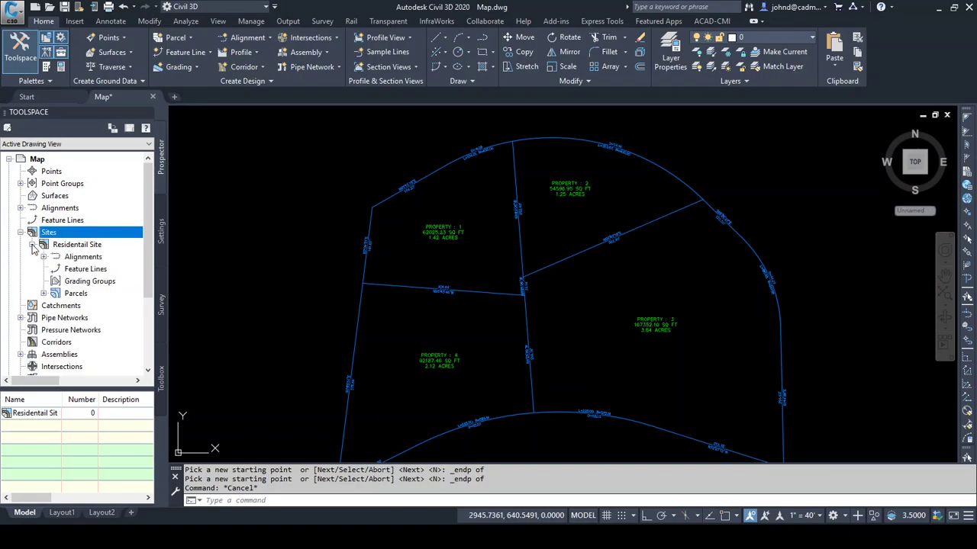
left_click(44, 294)
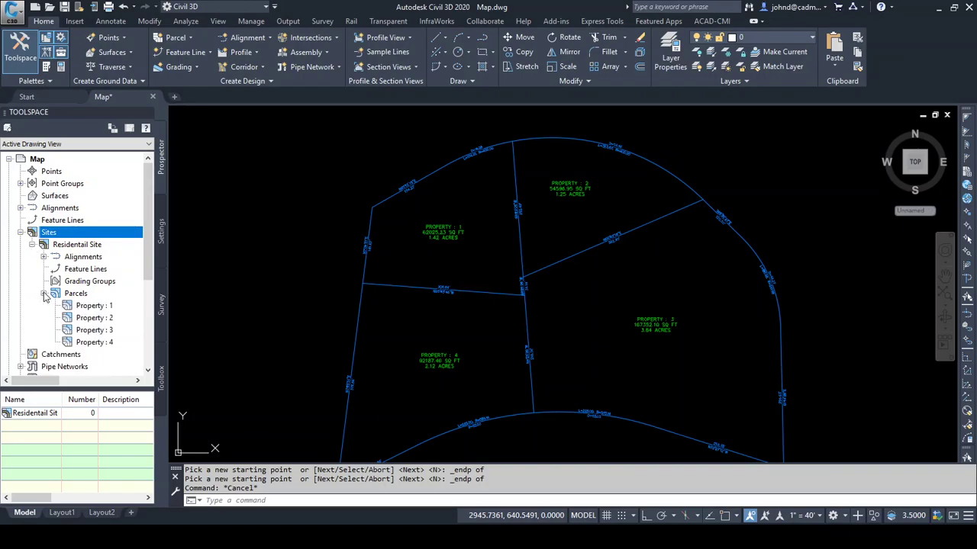
left_click(103, 306)
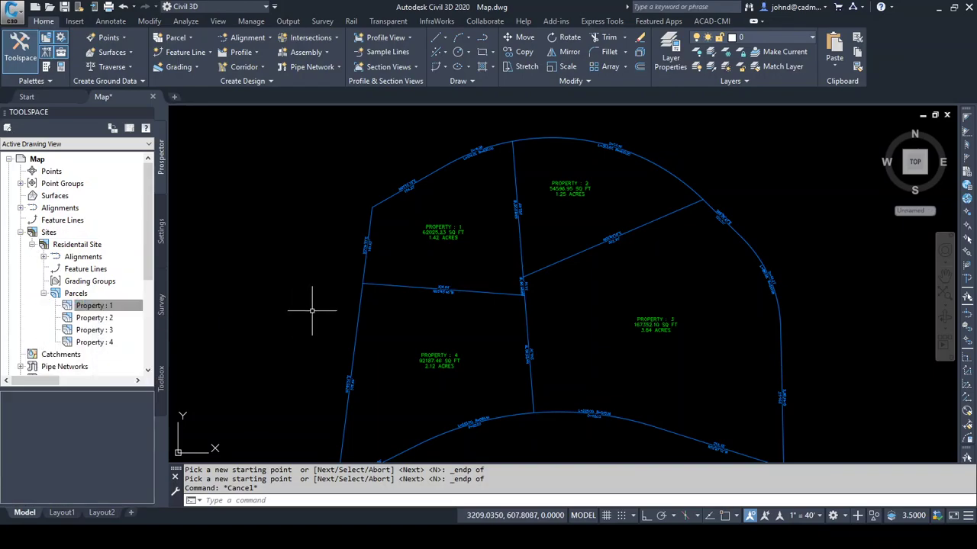
right_click(96, 308)
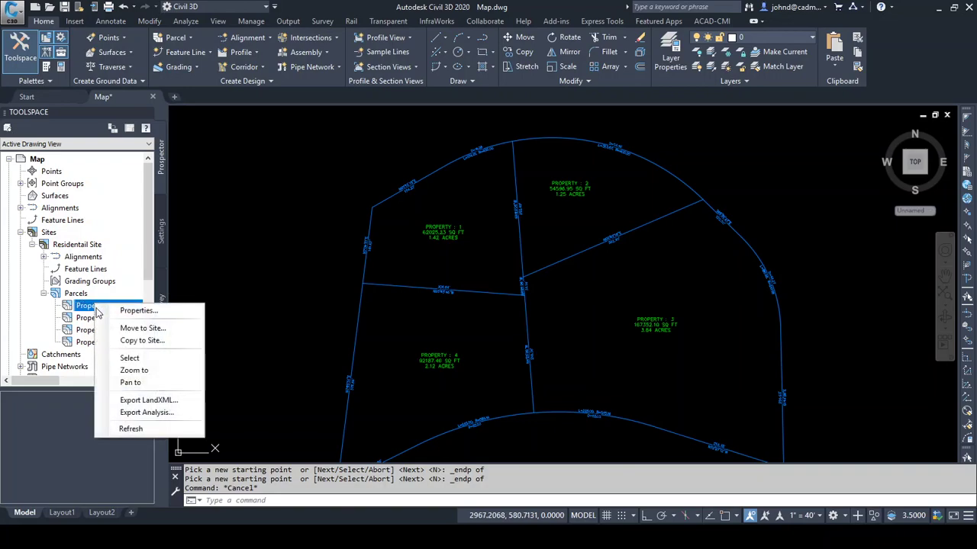
left_click(169, 413)
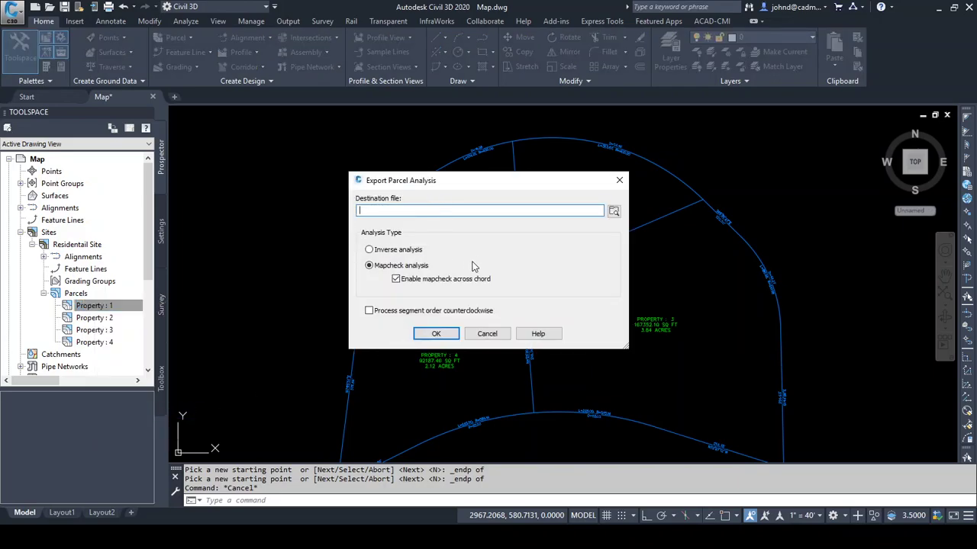
left_click(614, 213)
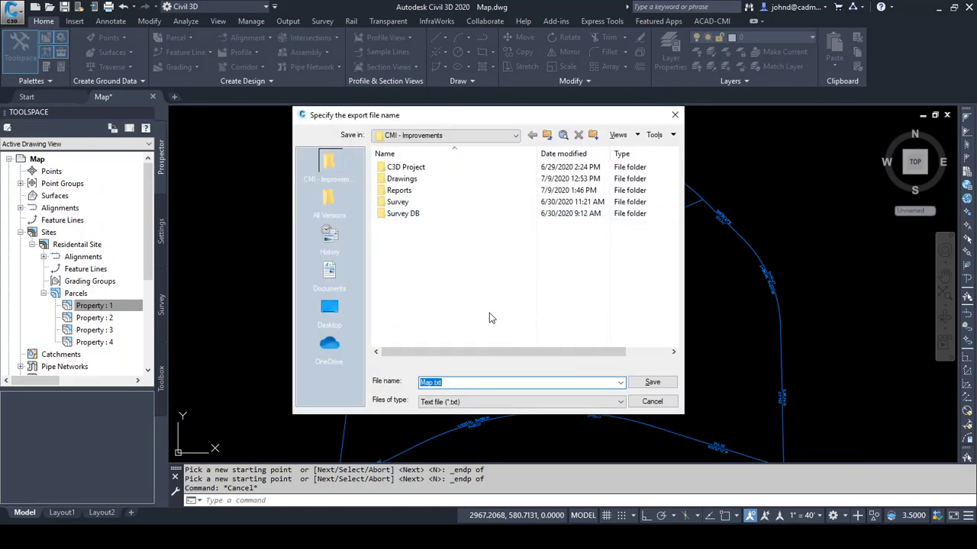
double_click(399, 191)
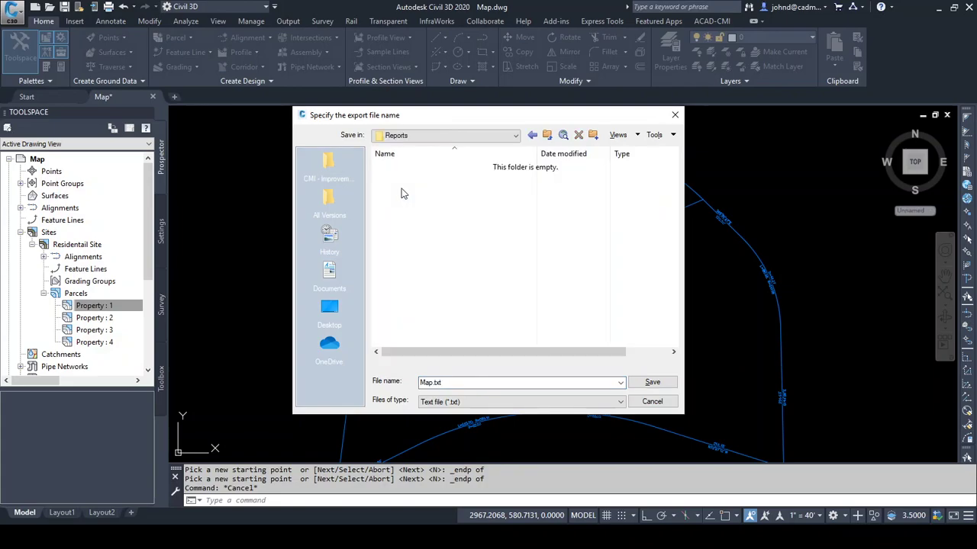
double_click(472, 383)
left_click(431, 384)
key("Return")
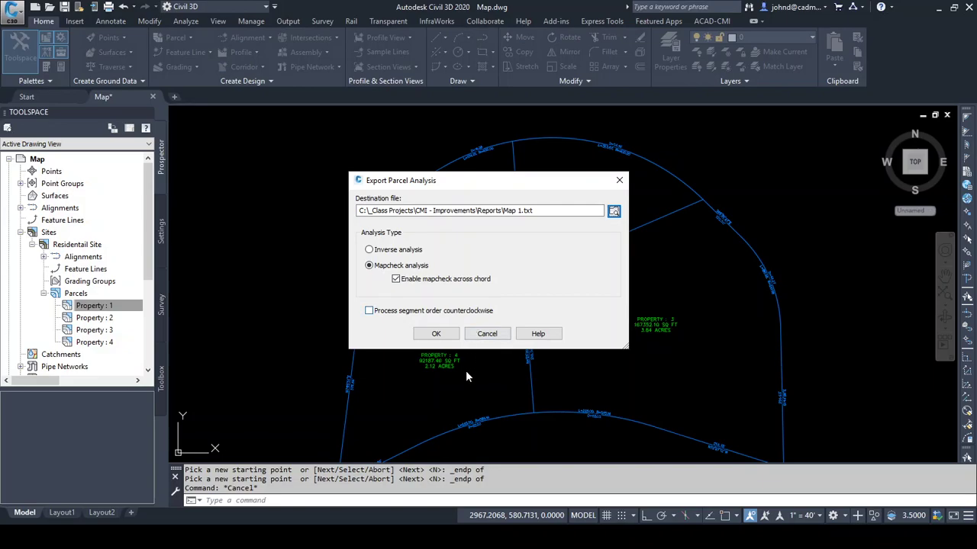
left_click(433, 337)
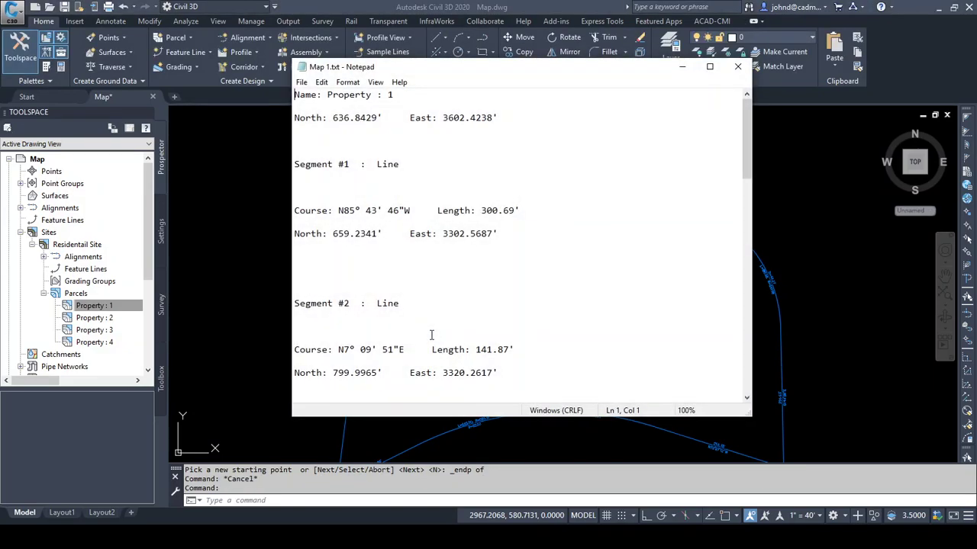
Review the exported Map 1.txt report through to its error closure and precision, and close it
left_click_drag(552, 69, 481, 55)
left_click_drag(673, 106, 667, 339)
left_click_drag(551, 344, 419, 222)
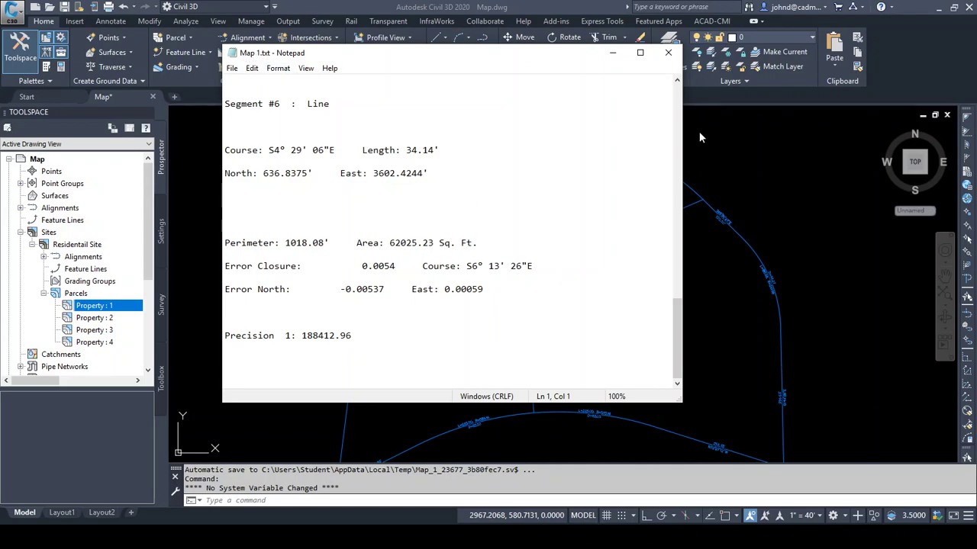
left_click(668, 53)
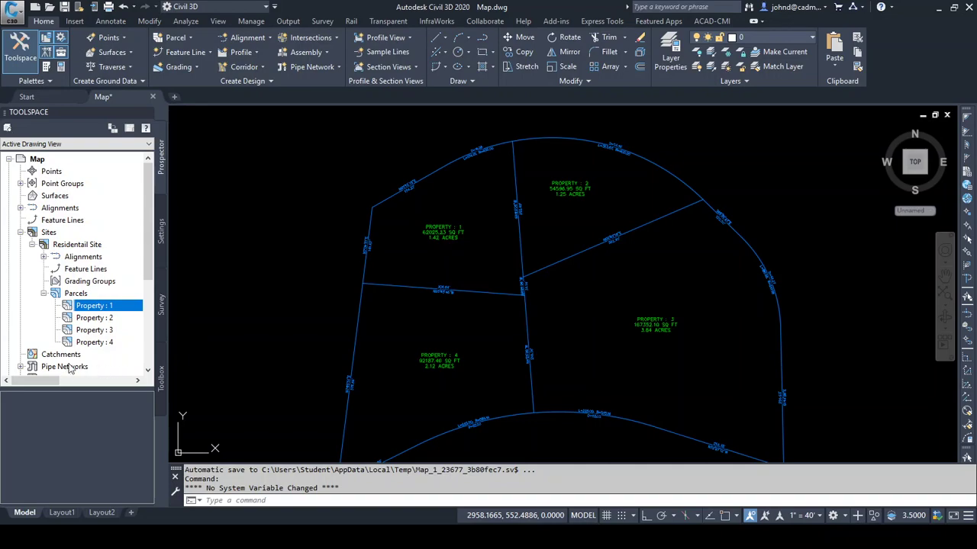
left_click(92, 342, "shift")
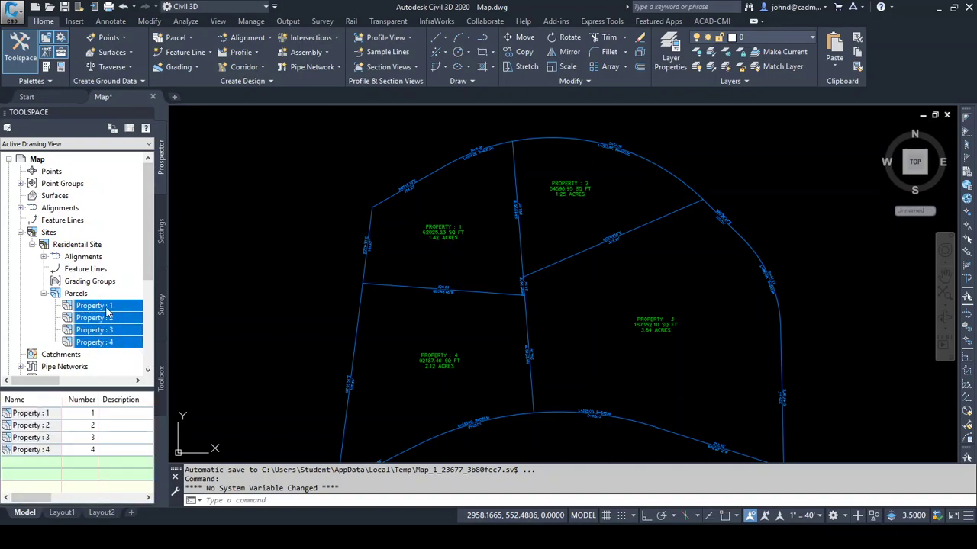
left_click(116, 306)
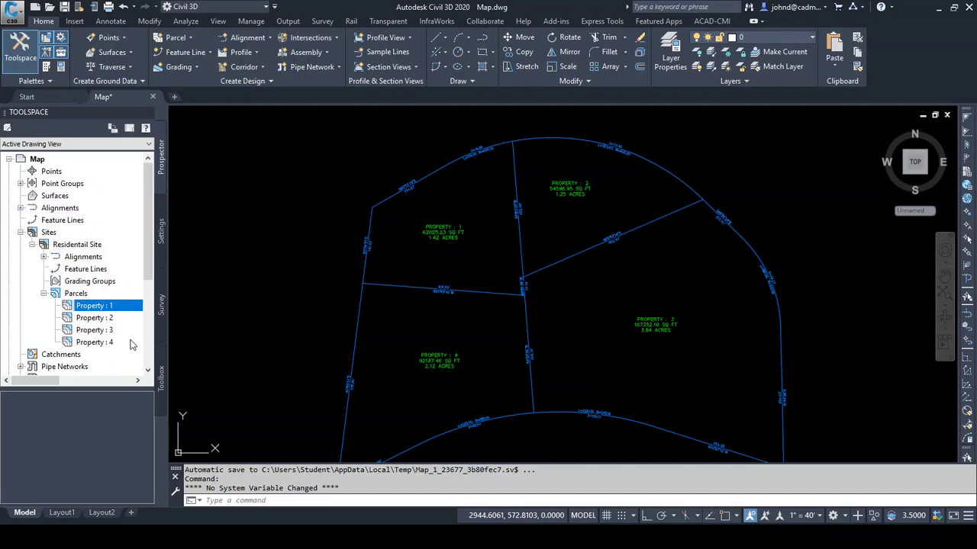
left_click(104, 331, "ctrl")
right_click(104, 333)
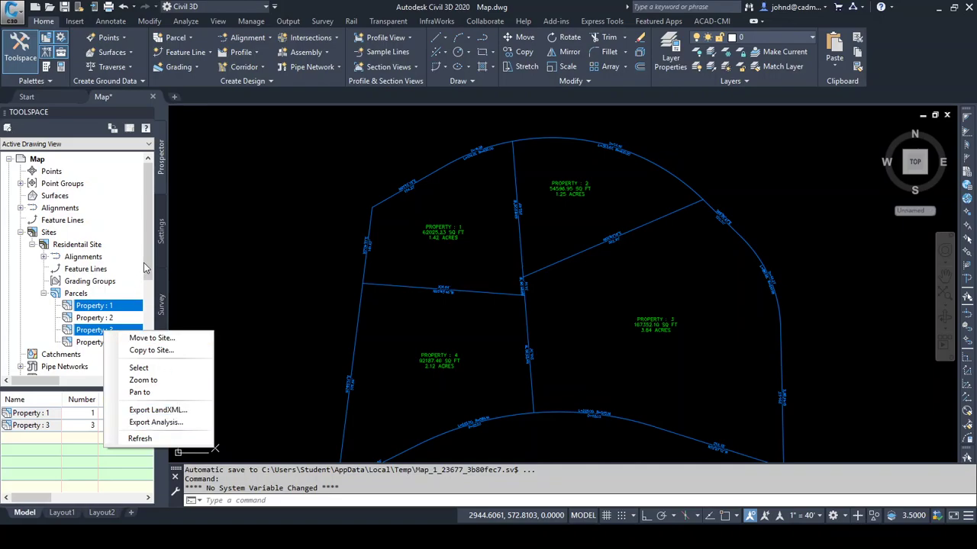
left_click(144, 264)
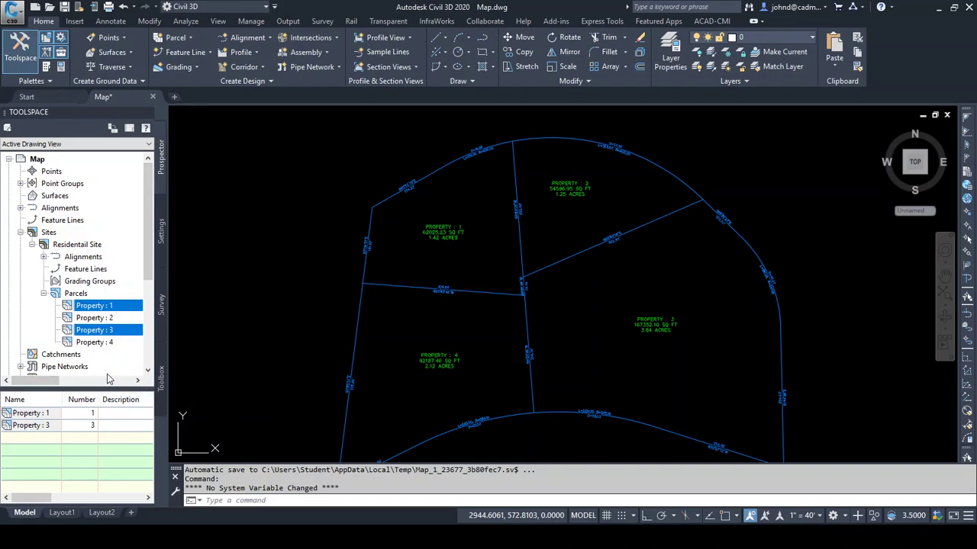
mouse_move(126, 305)
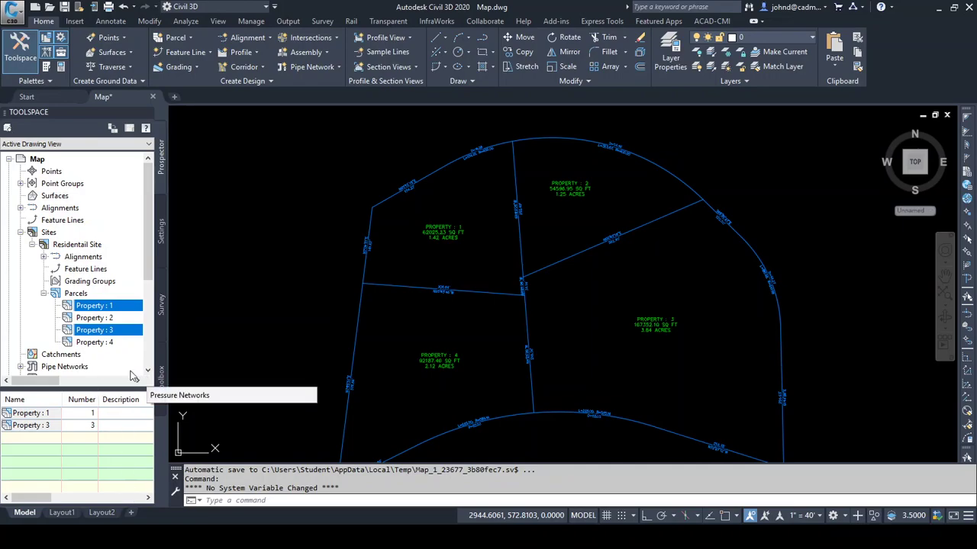
Export the mapcheck analysis of the whole Parcels collection, with mapcheck across chord enabled, to Map All.txt in the Reports folder
left_click(75, 295)
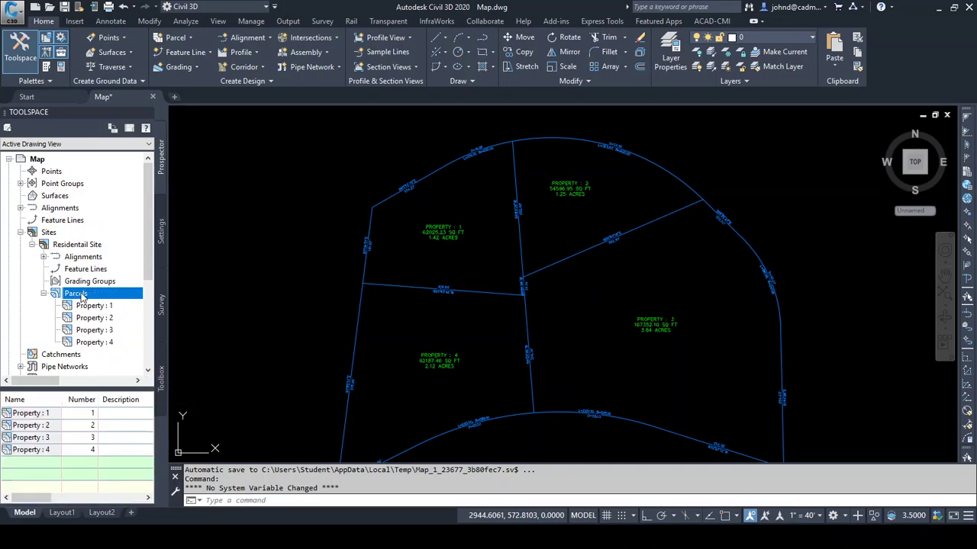
right_click(77, 297)
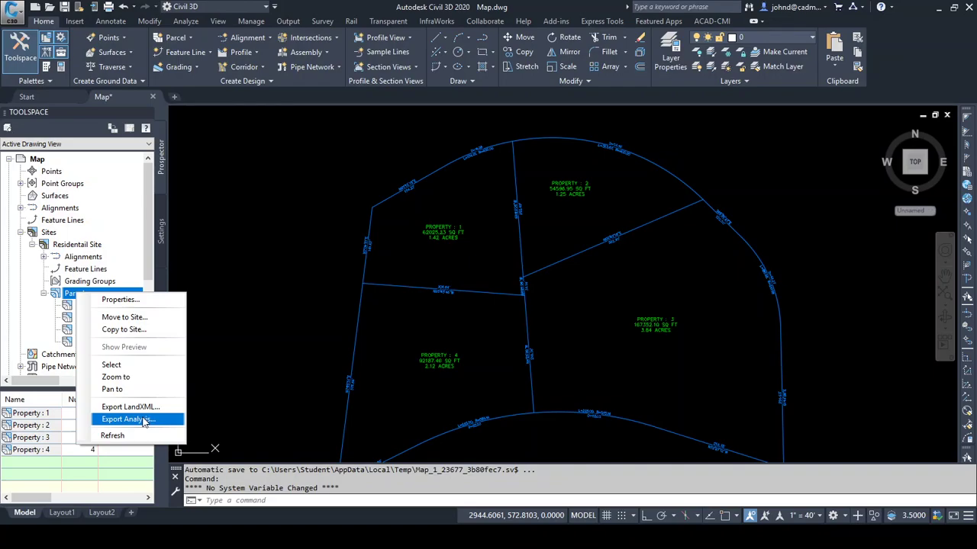
left_click(130, 420)
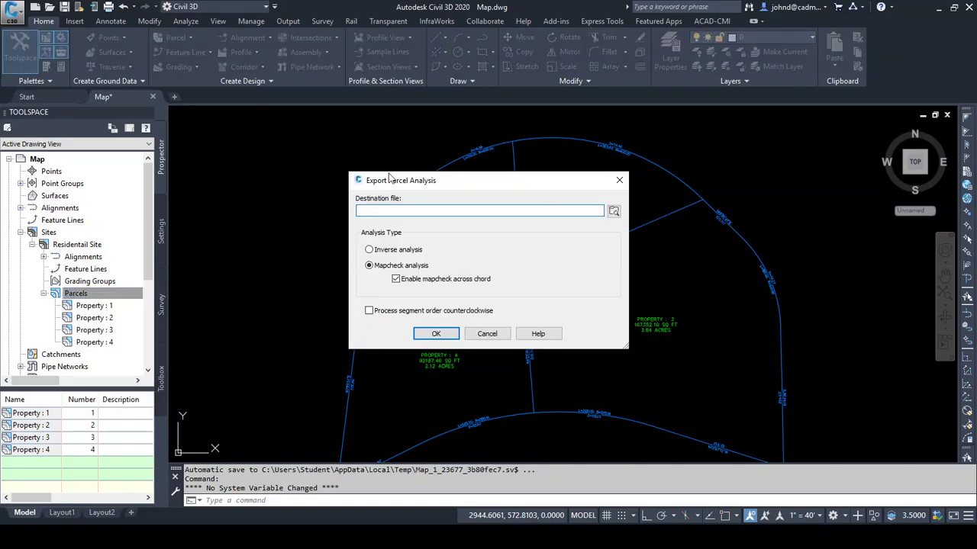
left_click(614, 213)
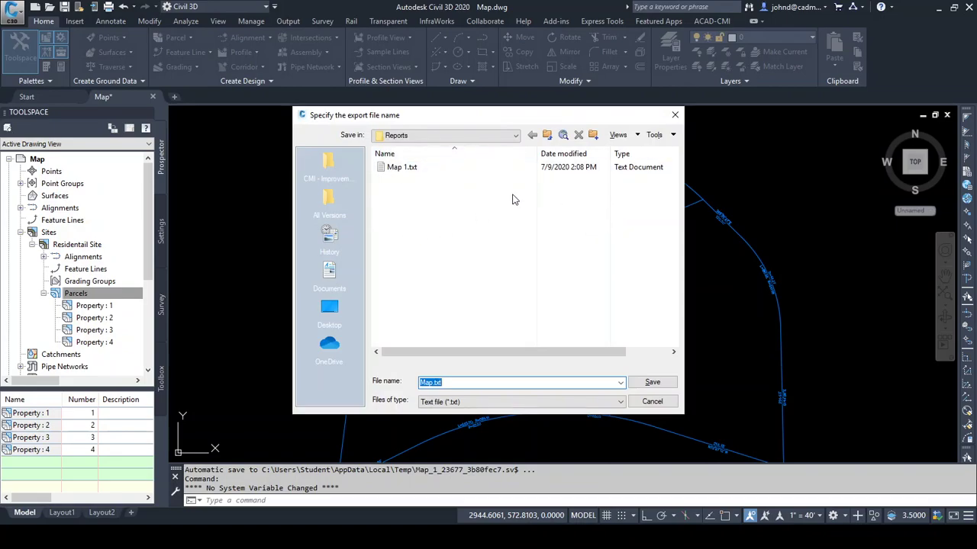
left_click(429, 383)
key("Return")
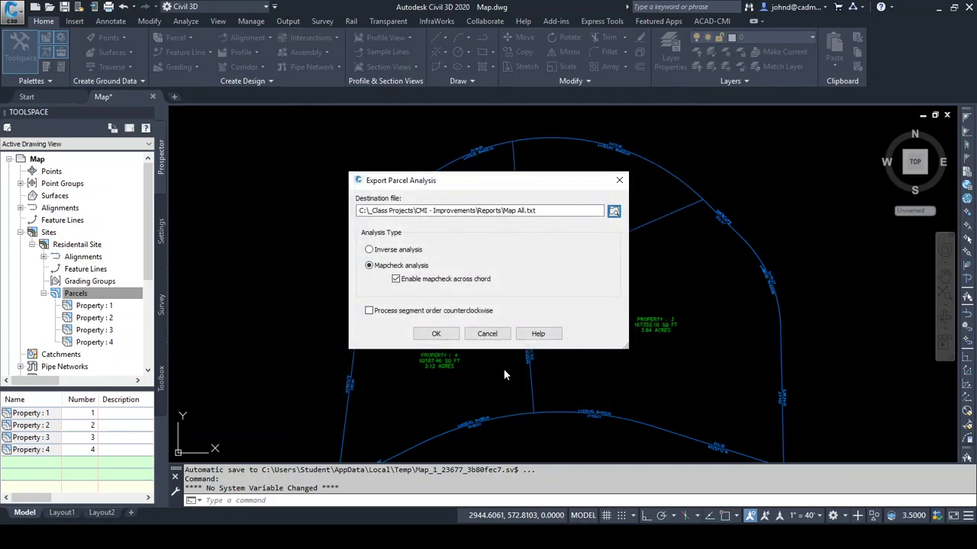
left_click(435, 333)
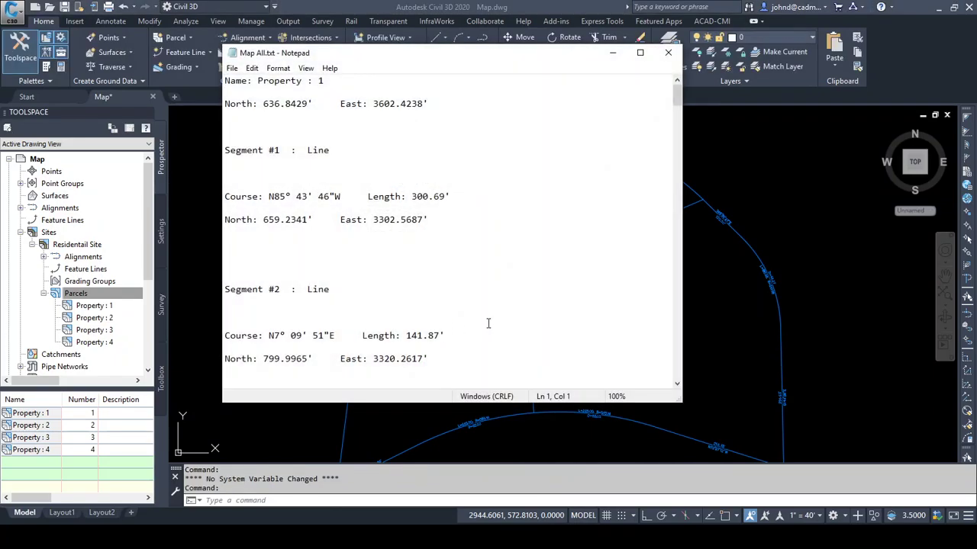
Review the exported Map All.txt report to its end, close it, and collapse the site's parcel list
left_click_drag(676, 98, 656, 387)
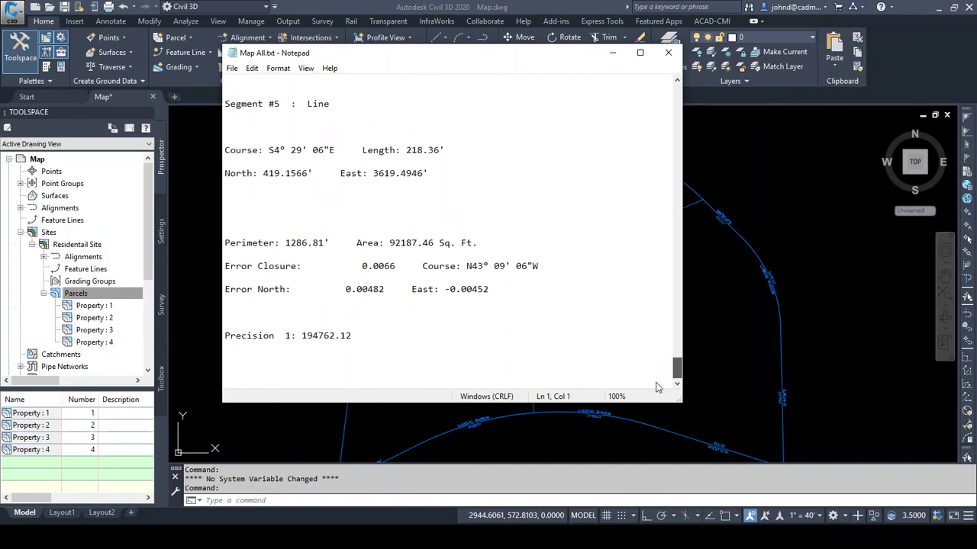
left_click(668, 53)
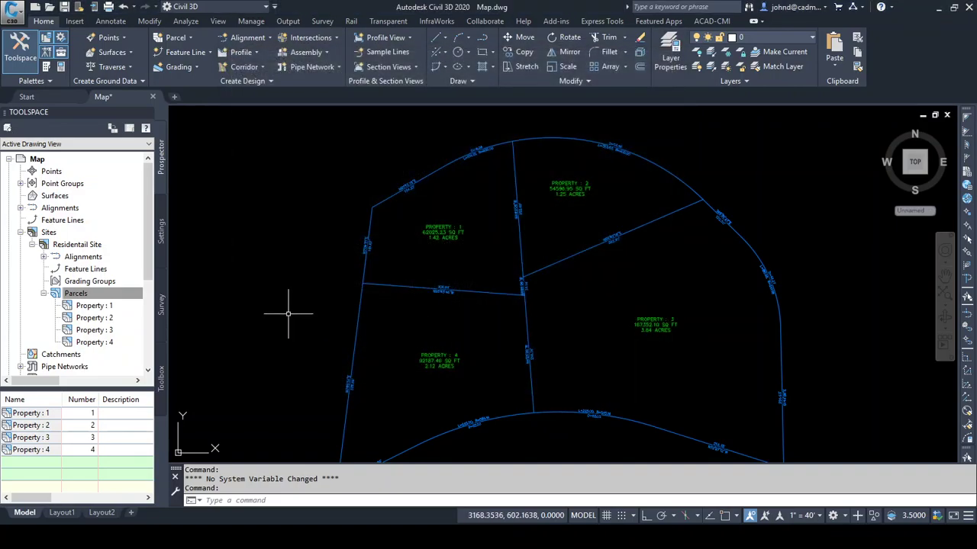
left_click(46, 293)
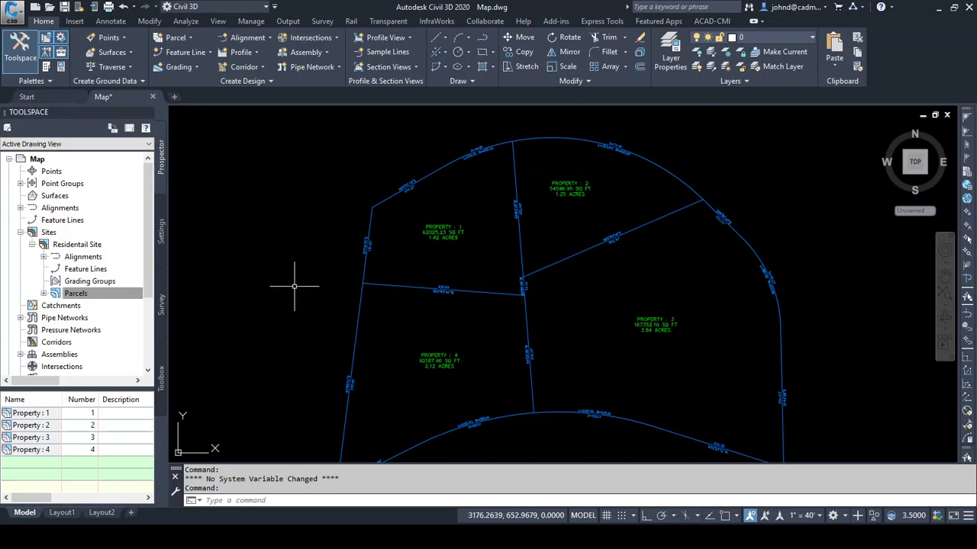
Create a Parcel Map Check Report from the Reports Manager for Property : 1 through Property : 4, widening the name column to show full names
left_click(162, 385)
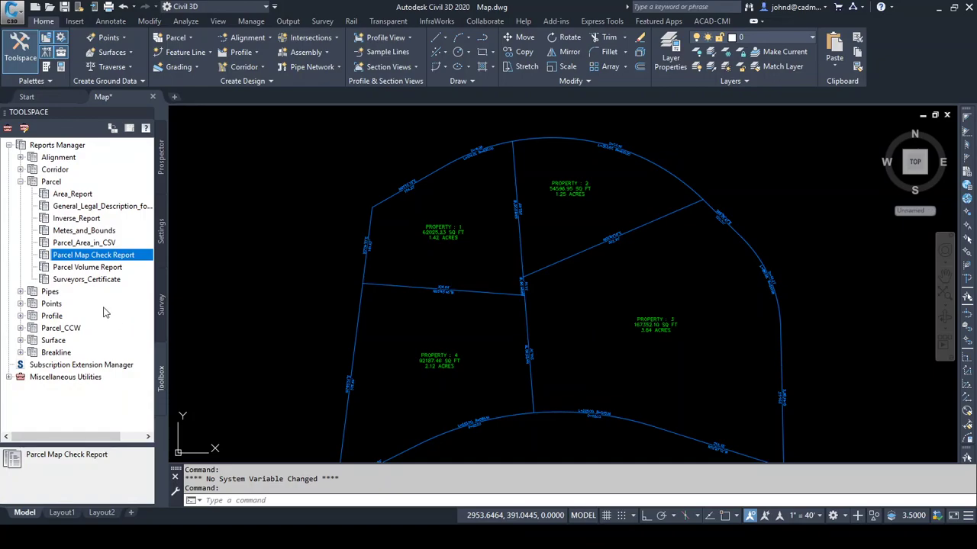
left_click(20, 182)
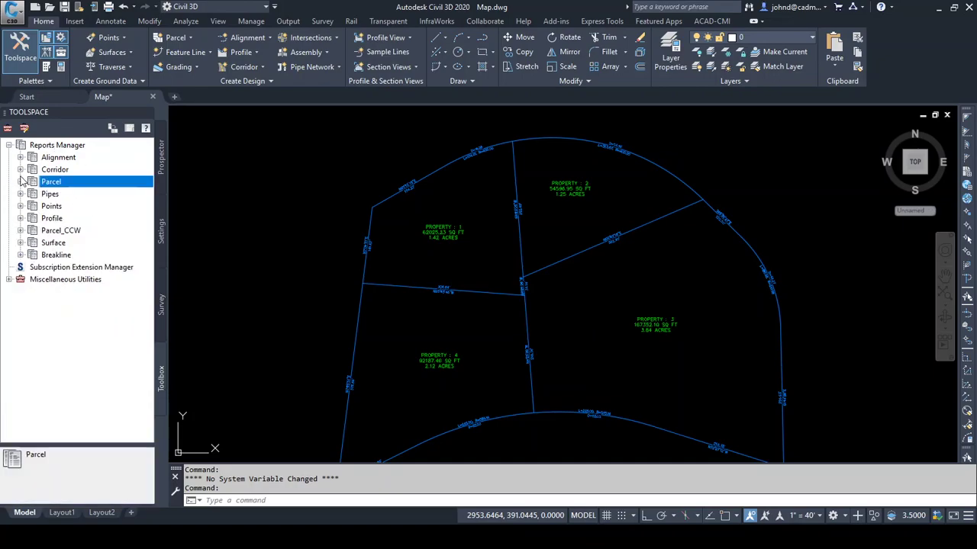
left_click(9, 145)
left_click(37, 169)
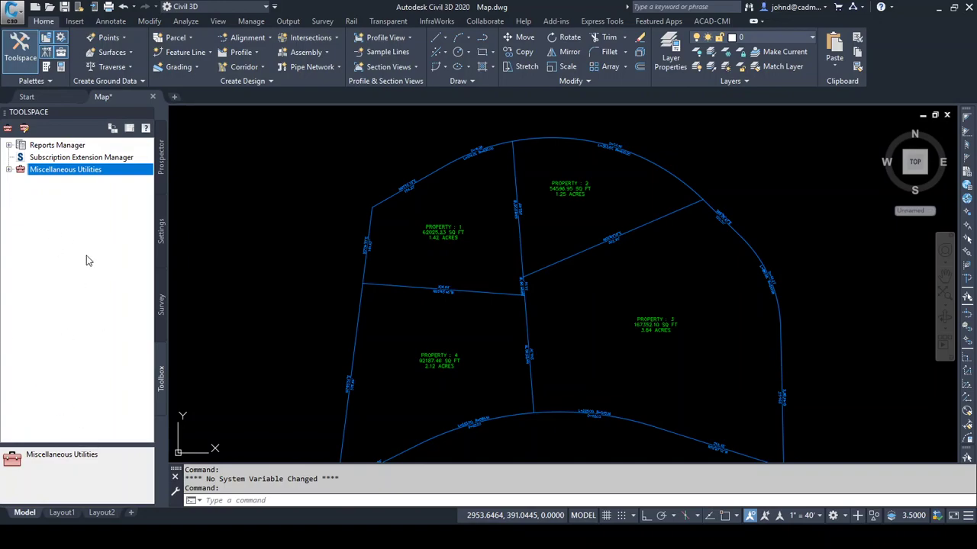
left_click(9, 145)
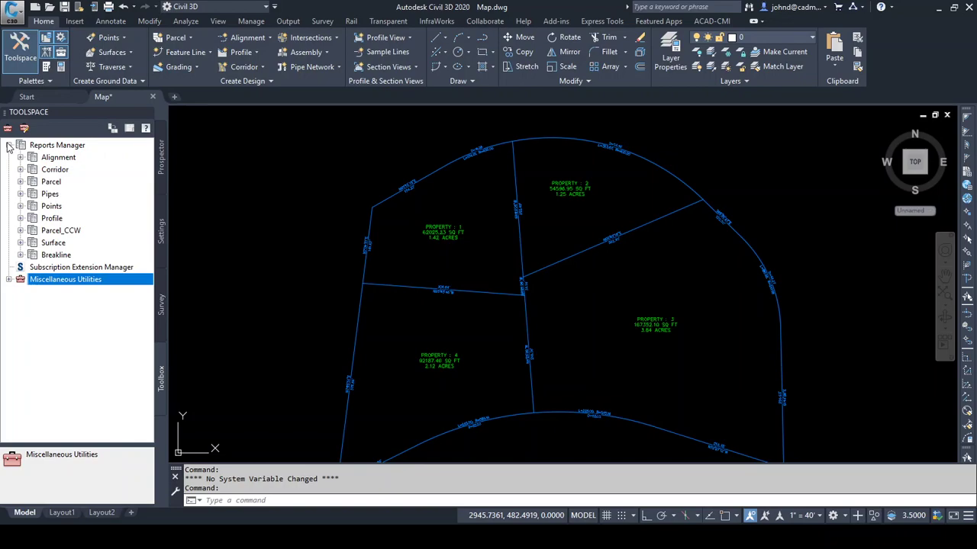
left_click(20, 181)
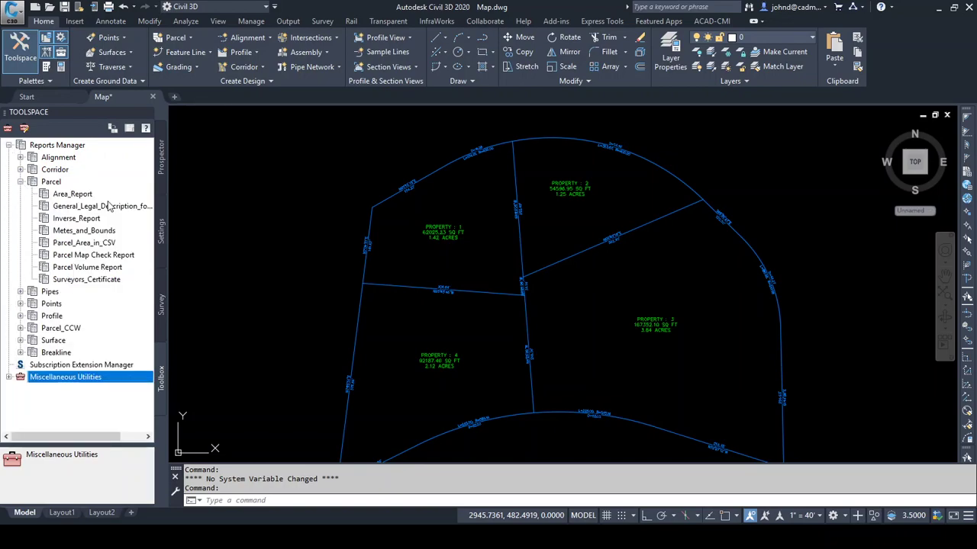
left_click(69, 256)
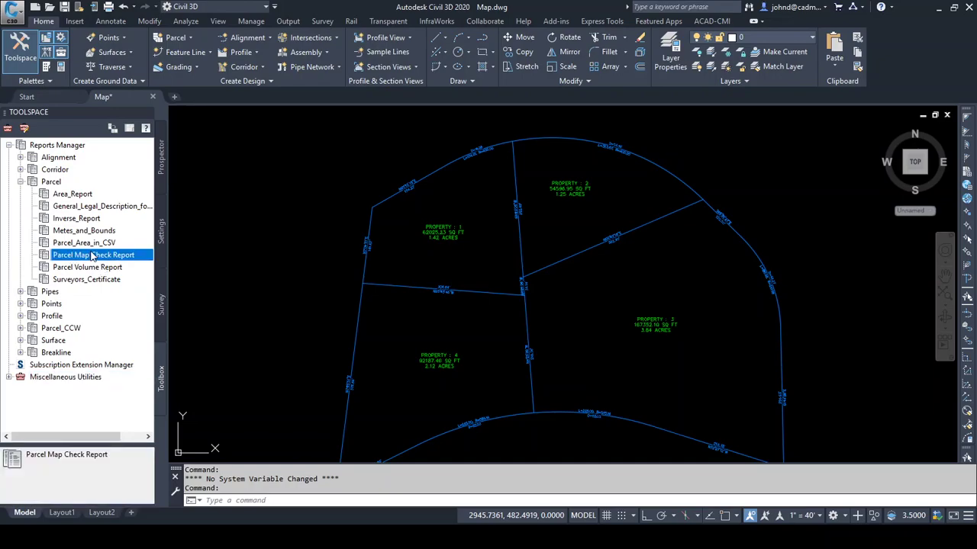
right_click(92, 257)
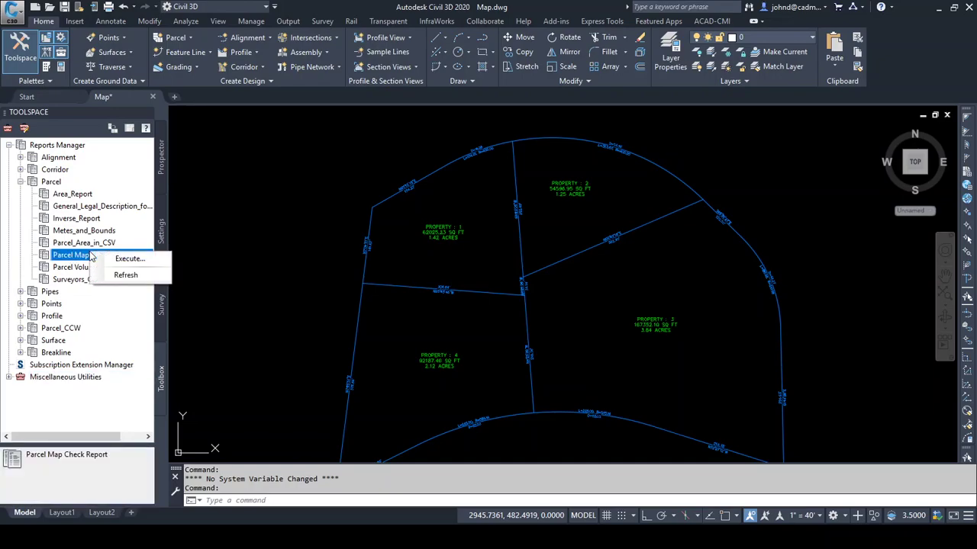
left_click(132, 260)
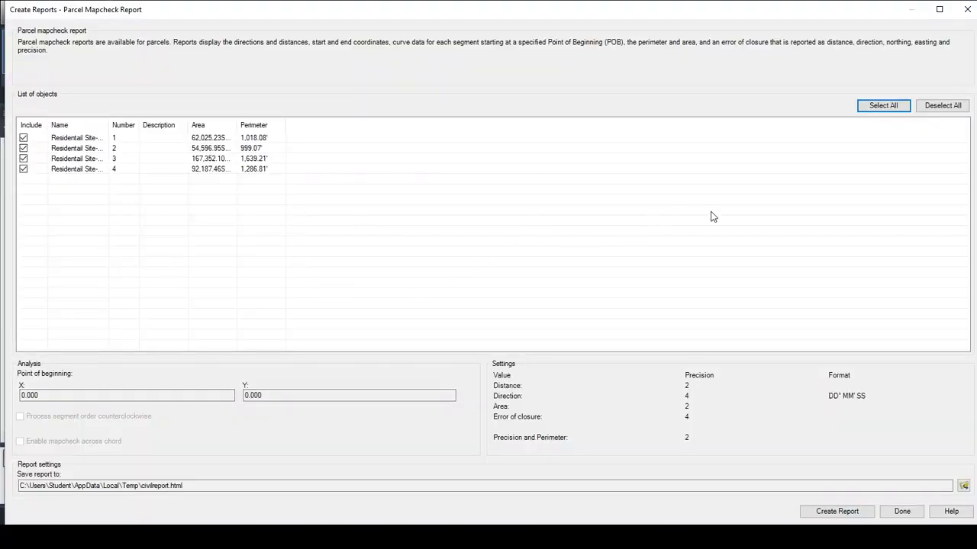
double_click(109, 126)
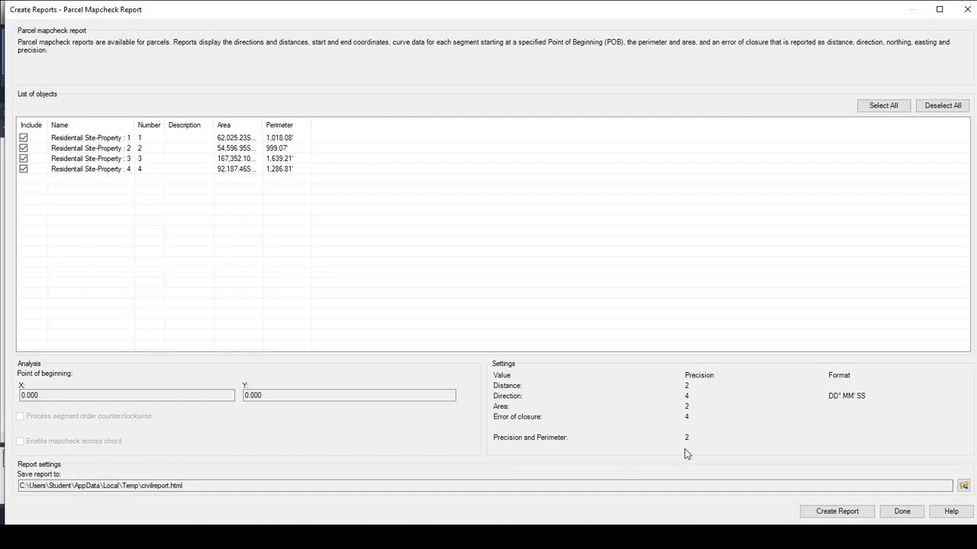
left_click(837, 511)
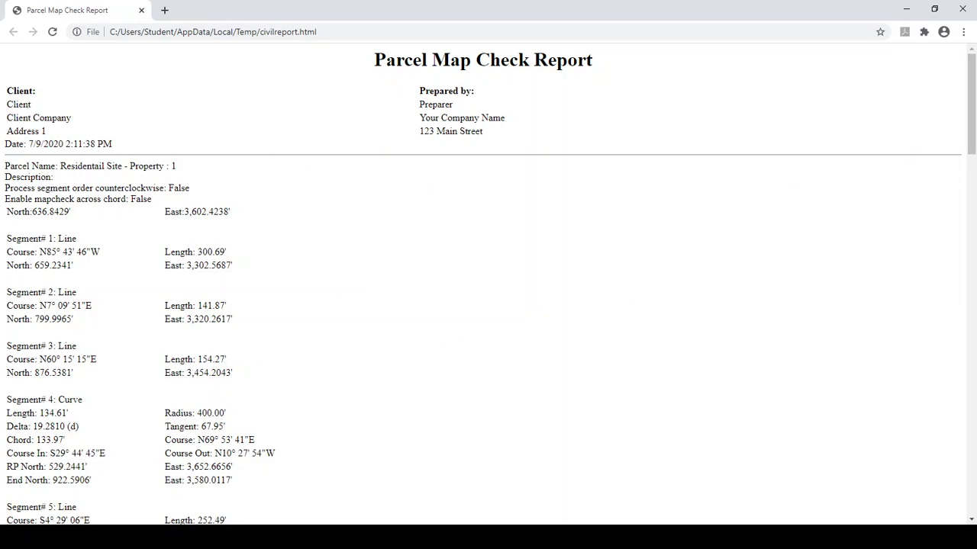
Review the Parcel Map Check Report from Property : 1 through Property : 4, close it, and finish creating reports
left_click_drag(972, 110, 915, 493)
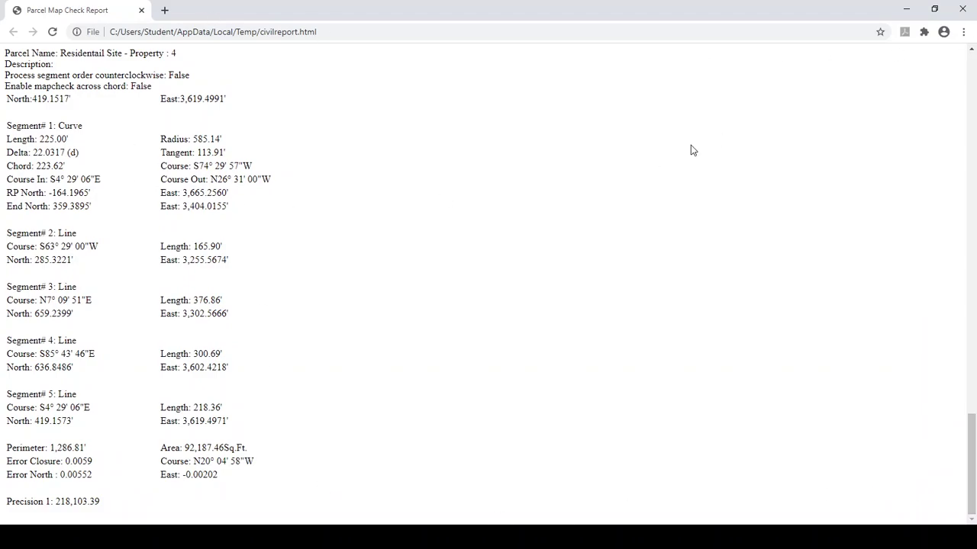
left_click_drag(973, 455, 973, 95)
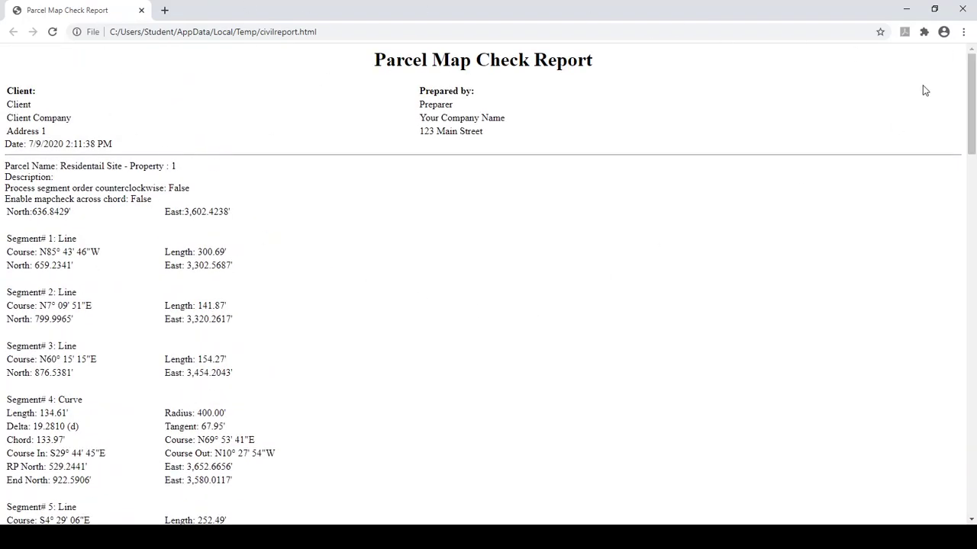
left_click(962, 10)
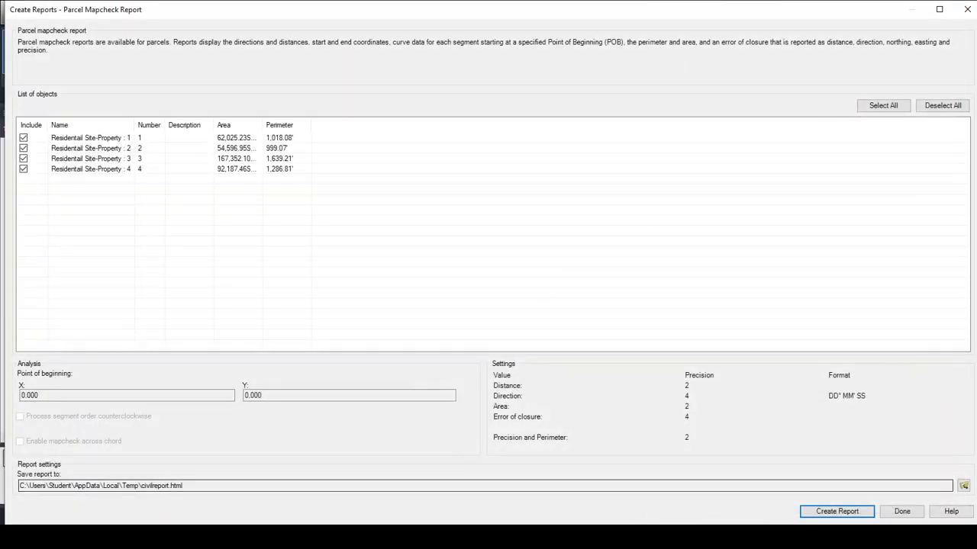
left_click(901, 511)
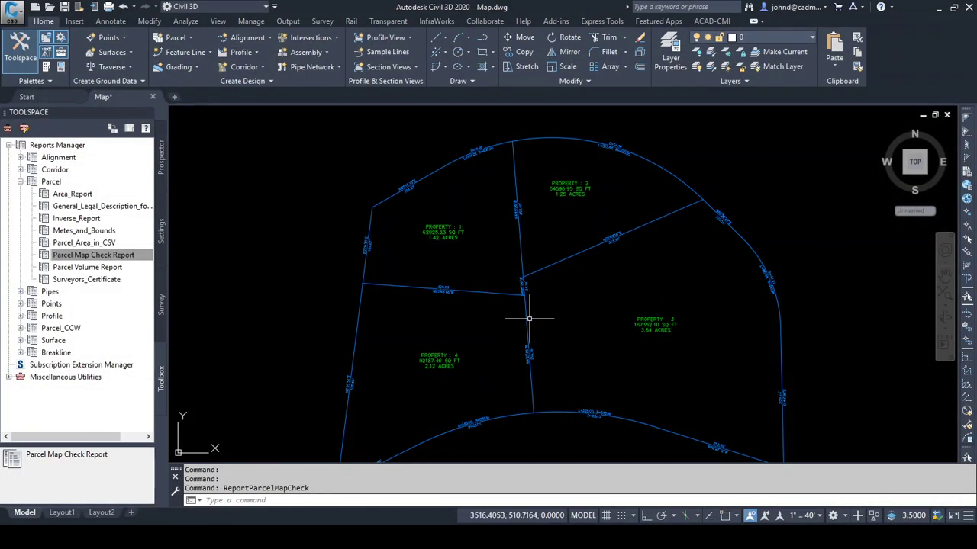
middle_click(545, 295)
middle_click(544, 294)
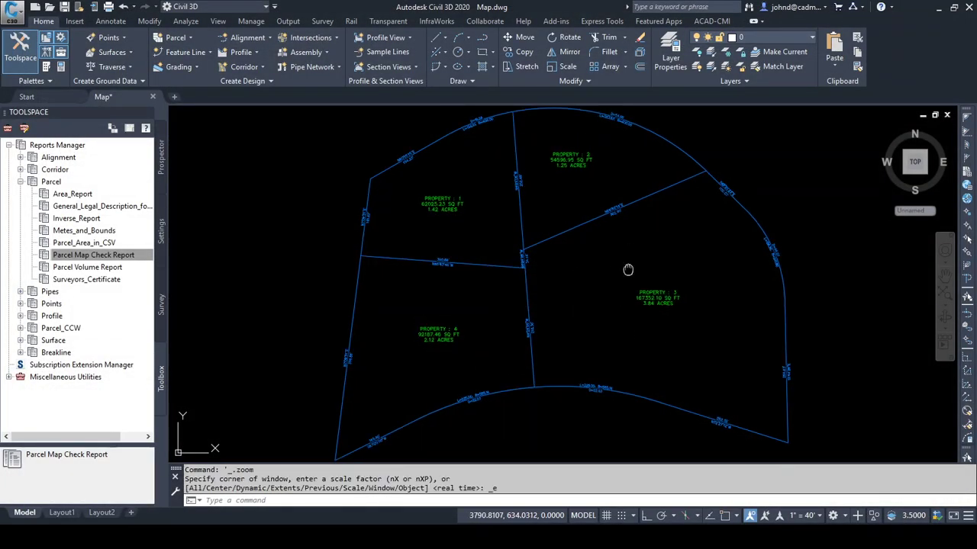